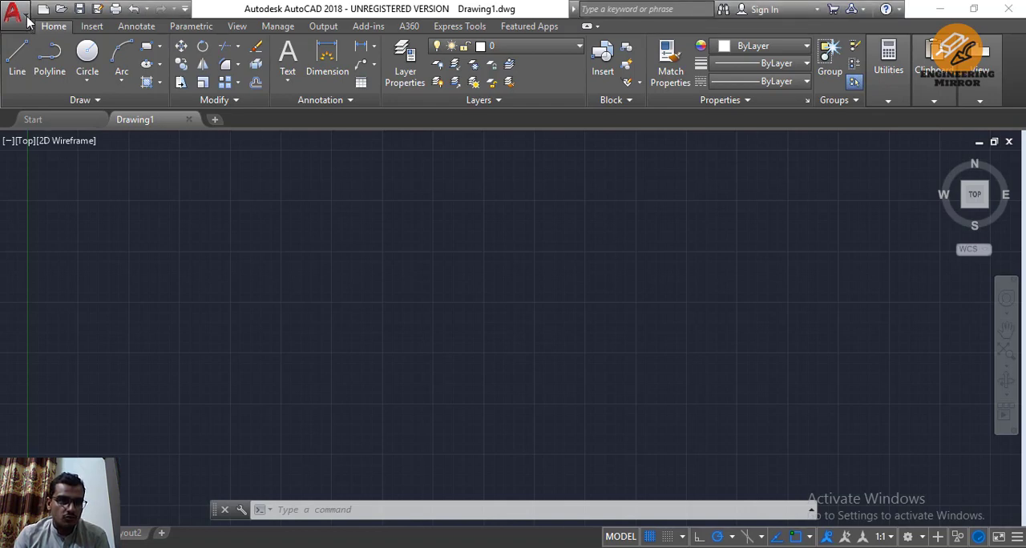
Look through the application menu's recent documents and its commands for creating, opening and saving drawings
left_click(22, 17)
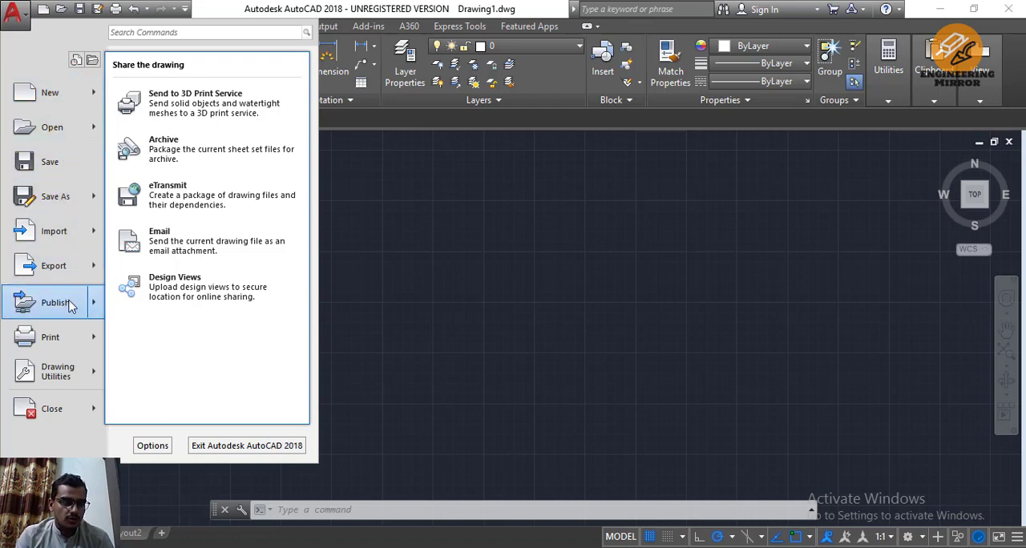
left_click(75, 60)
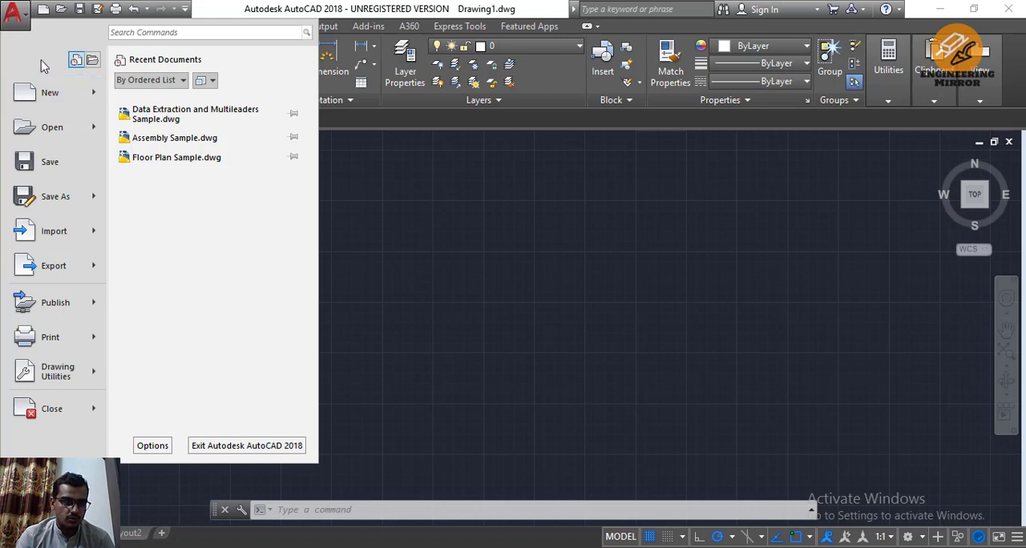
mouse_move(94, 96)
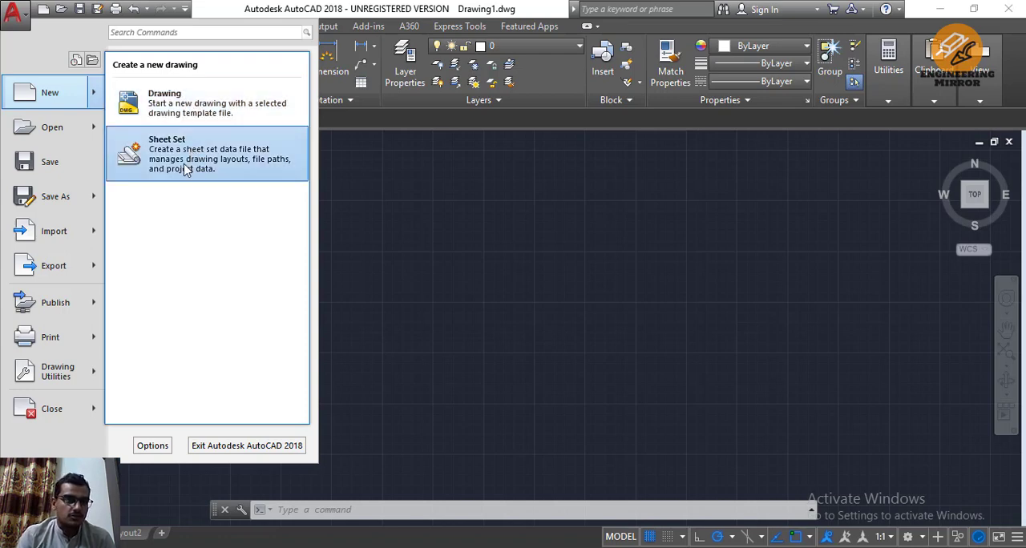
mouse_move(54, 135)
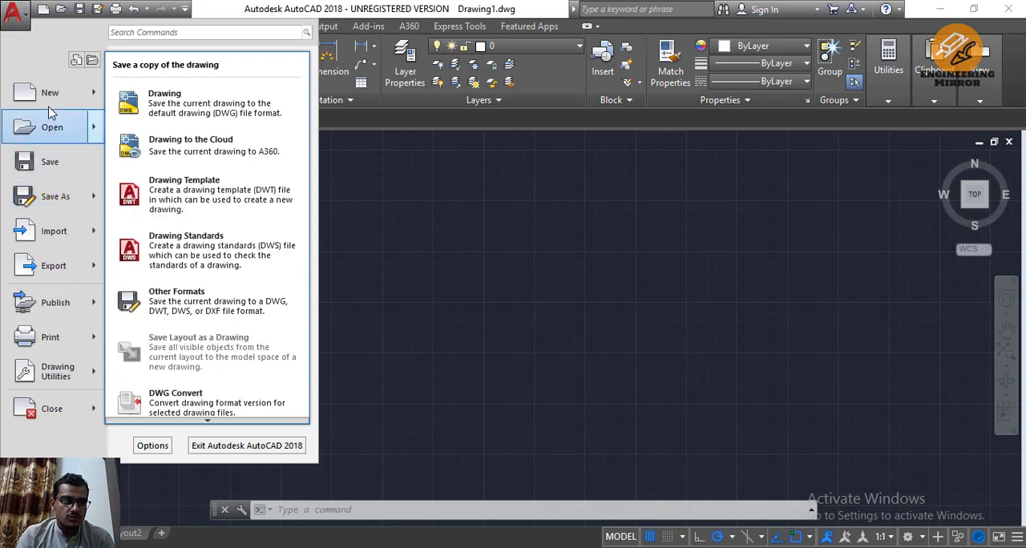
left_click(75, 60)
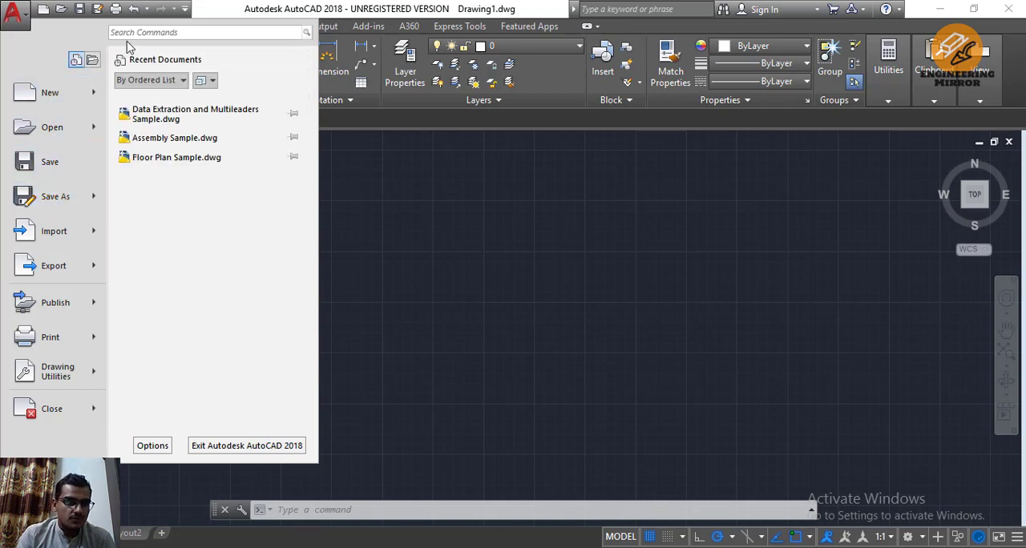
Search the application menu's commands for "drawing", look through the matches and clear the search
left_click(171, 32)
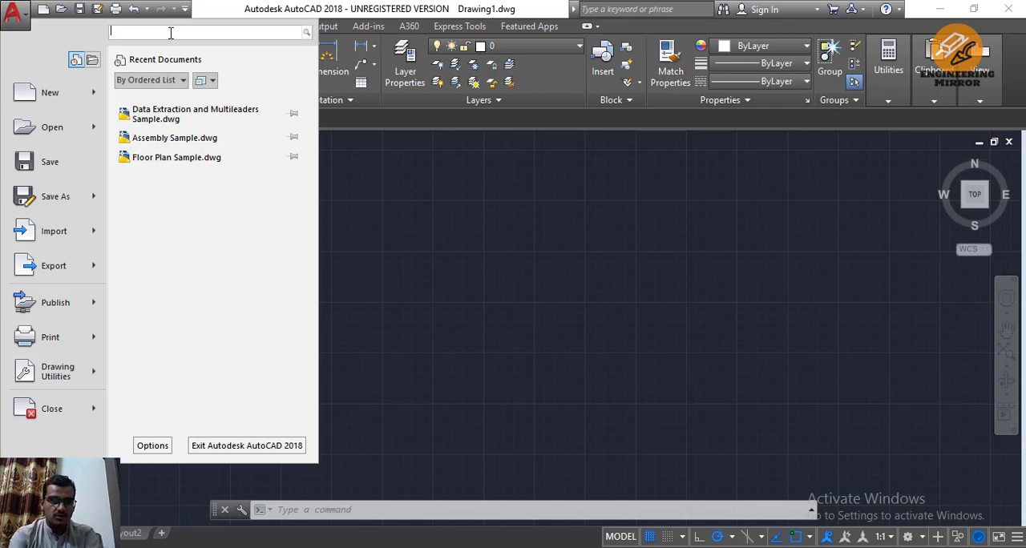
type("d")
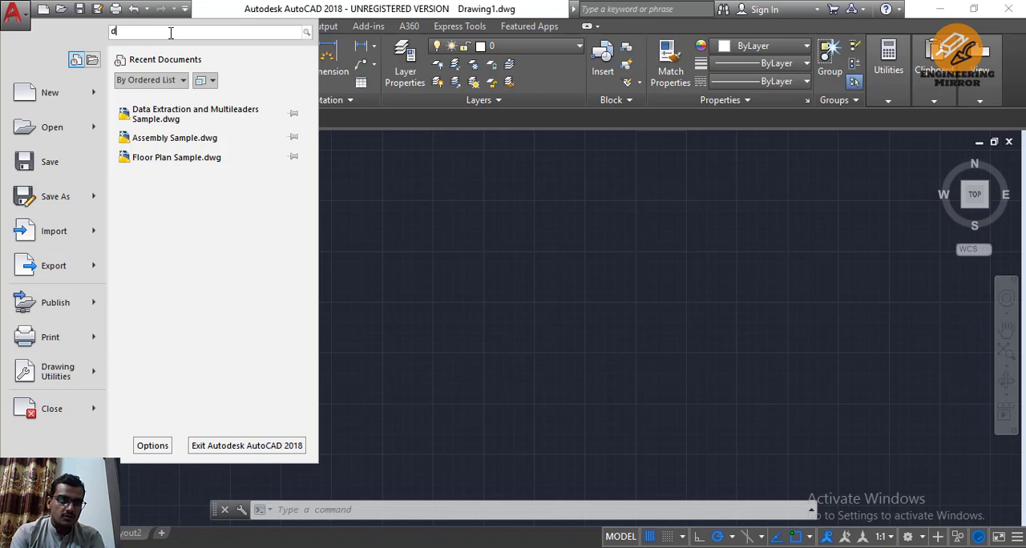
type("rawing")
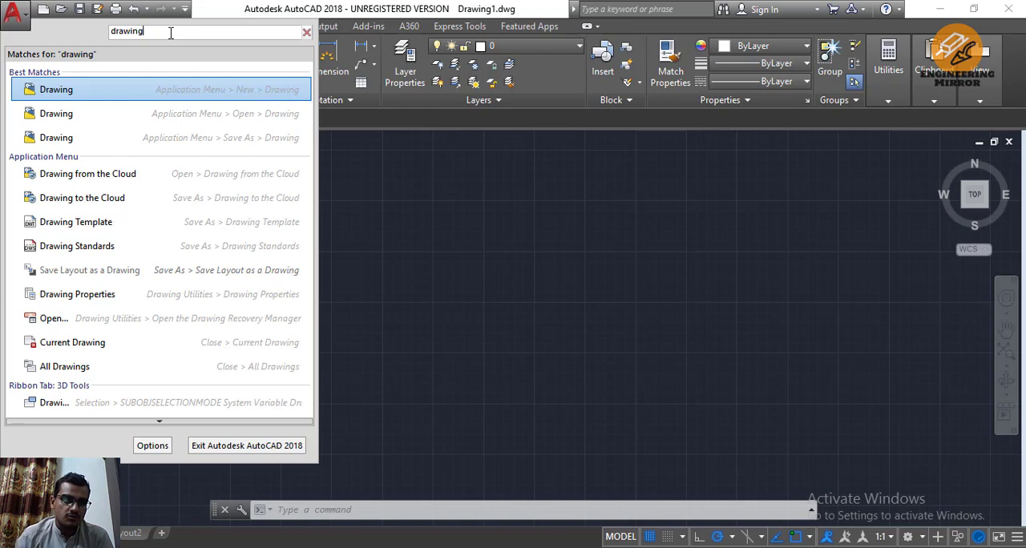
scroll(109, 205, "down", 4)
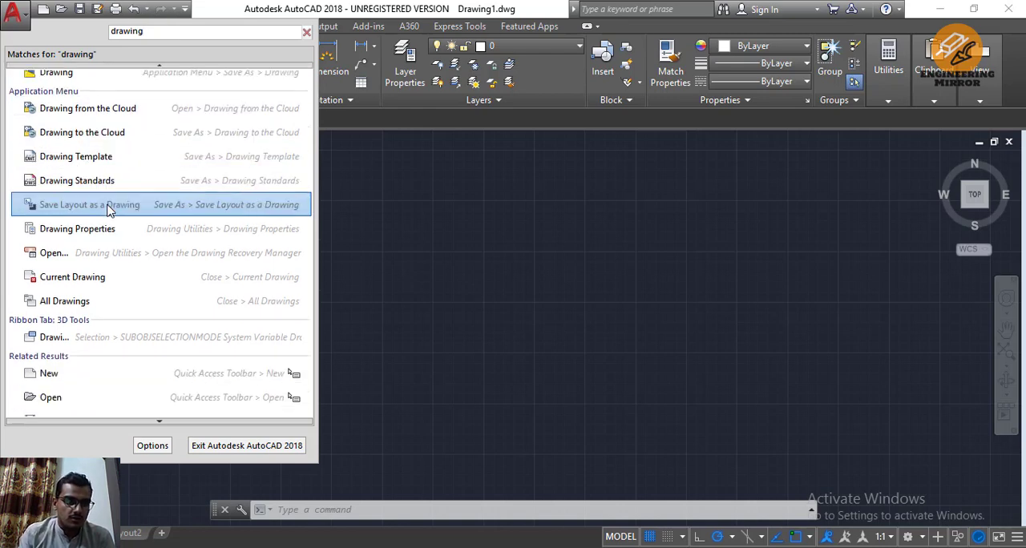
scroll(110, 210, "down", 1)
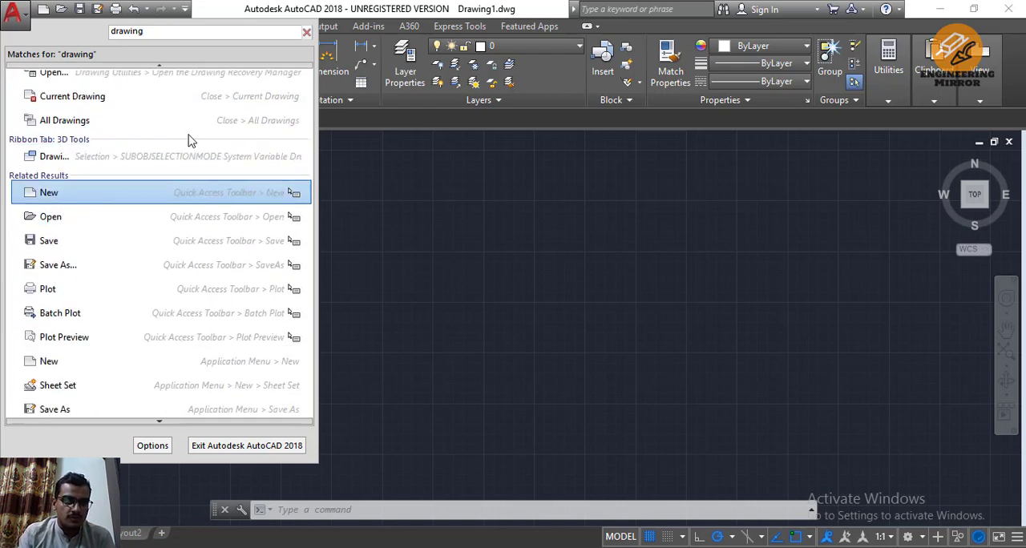
left_click(306, 32)
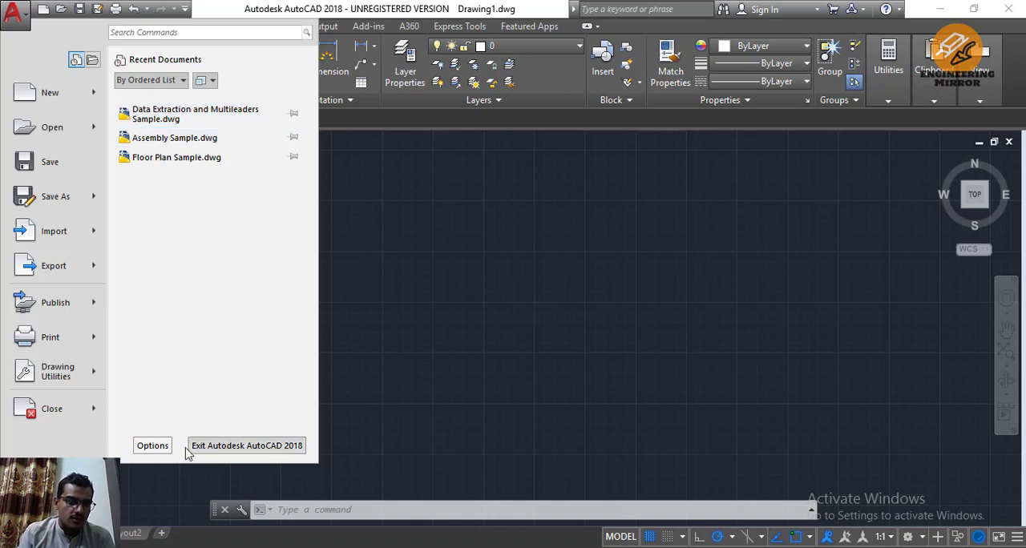
Examine the User Preferences in the program Options and leave the dialog without changing anything
left_click(153, 446)
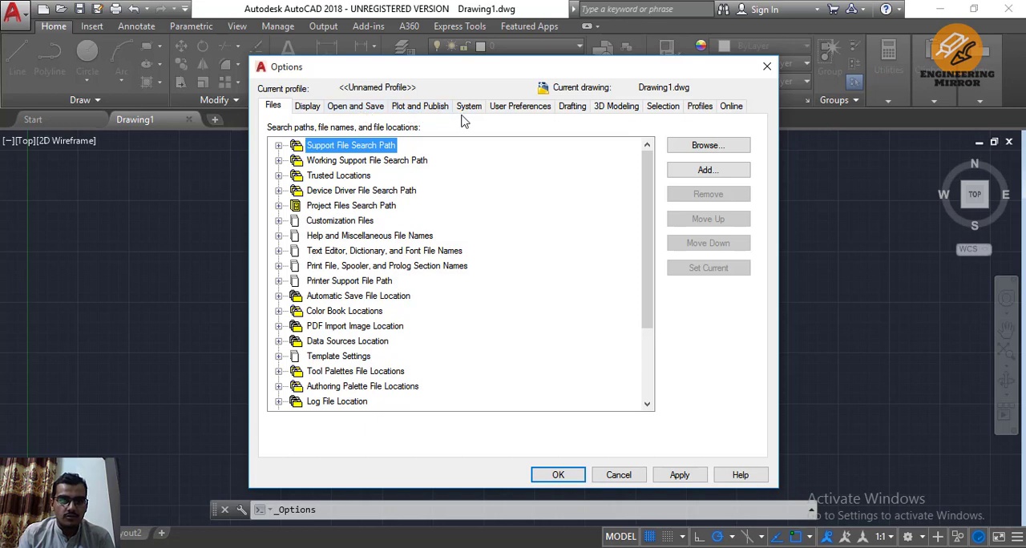
left_click(510, 109)
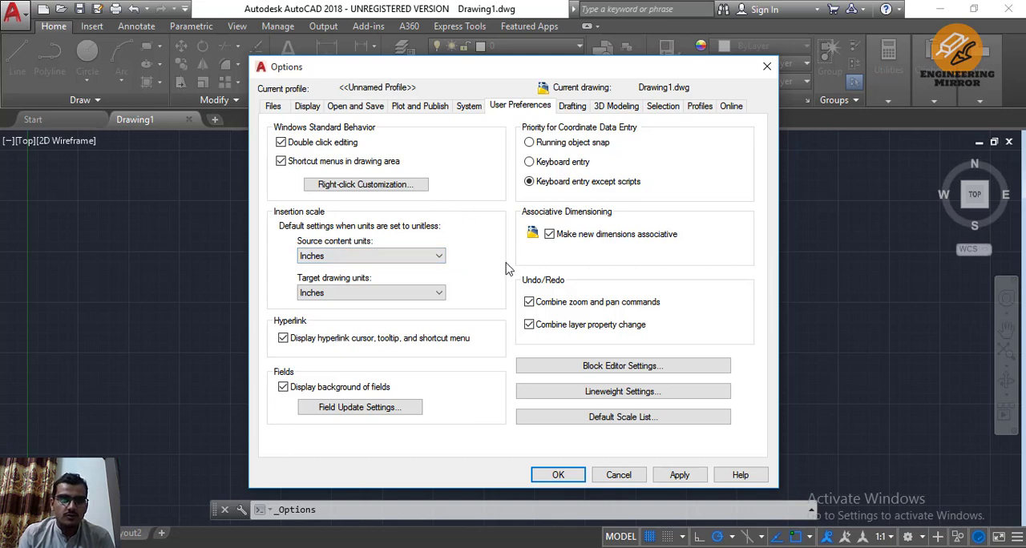
left_click(619, 476)
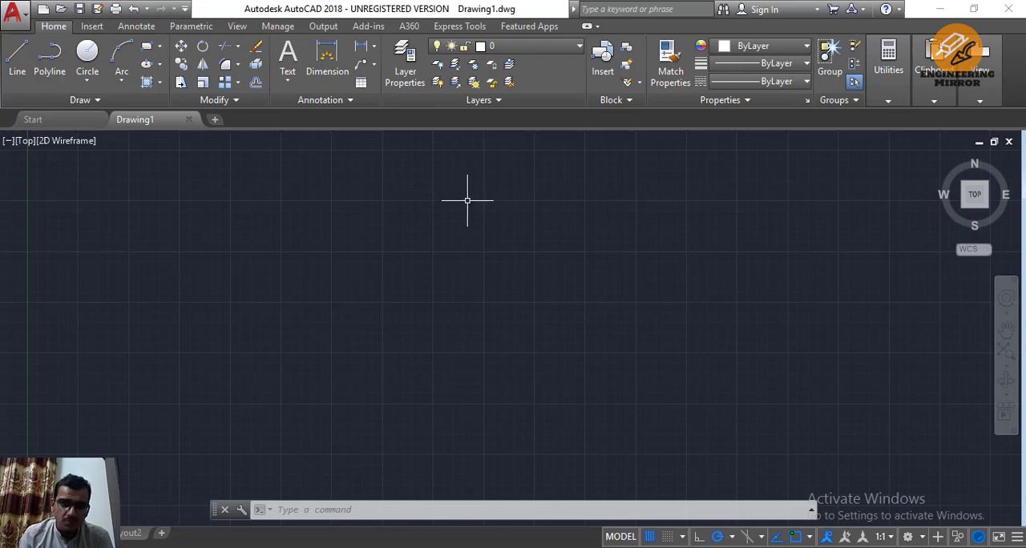
Draw a horizontal line in the upper-left part of the empty drawing area
left_click(189, 26)
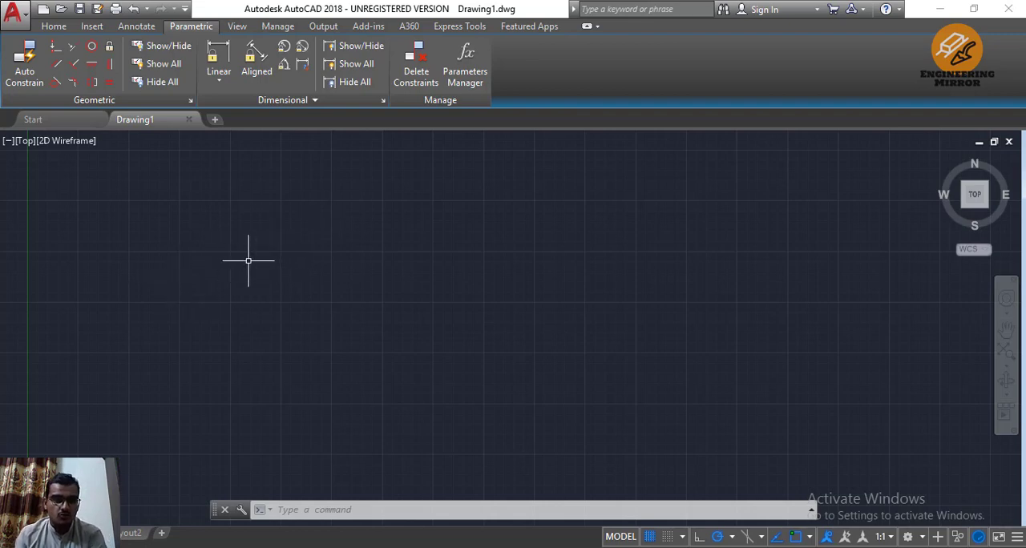
type("l")
key("Return")
key("Return")
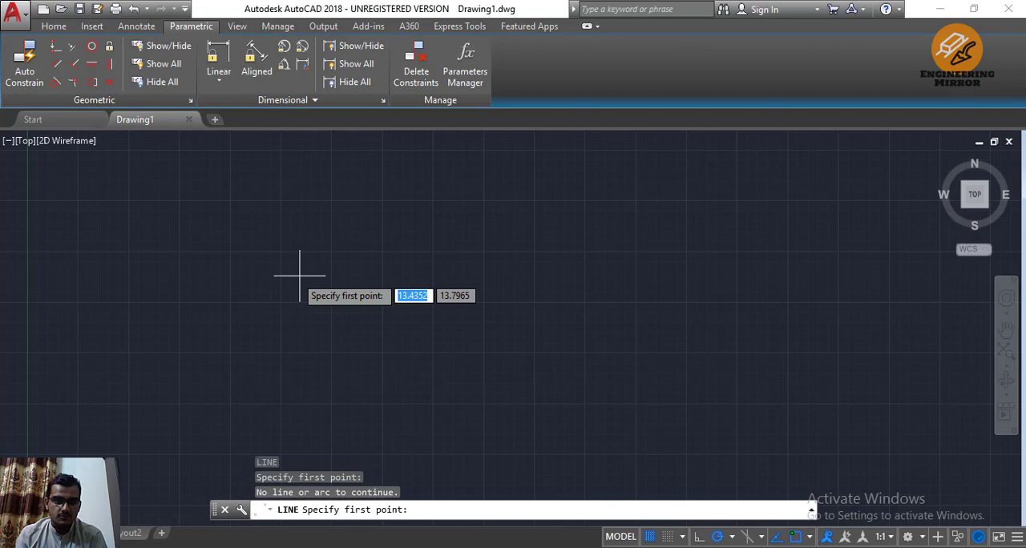
left_click(243, 256)
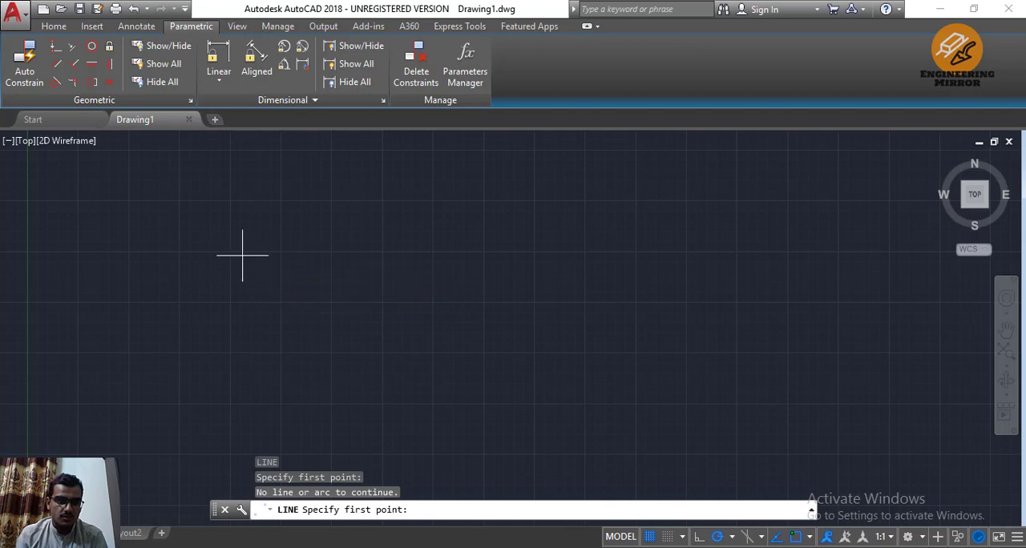
left_click(443, 255)
key("Return")
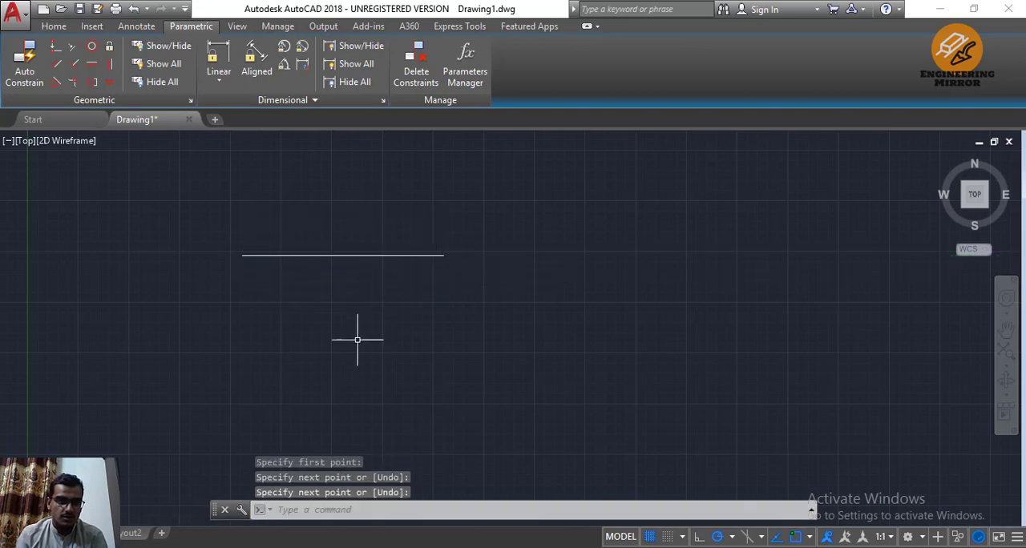
Draw a second line below the horizontal one, of similar length and rising slightly towards its right end
key("Return")
left_click(245, 344)
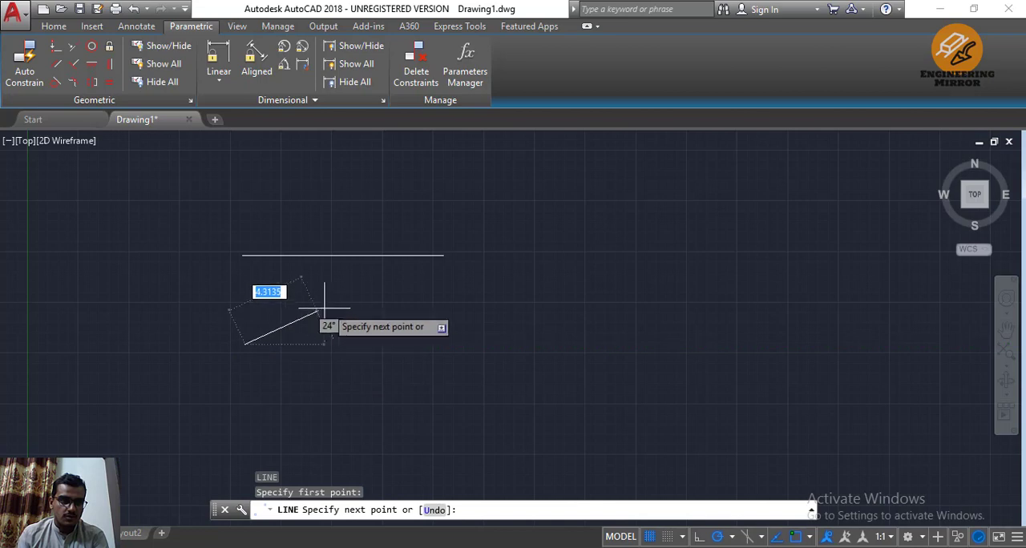
left_click(436, 309)
key("Return")
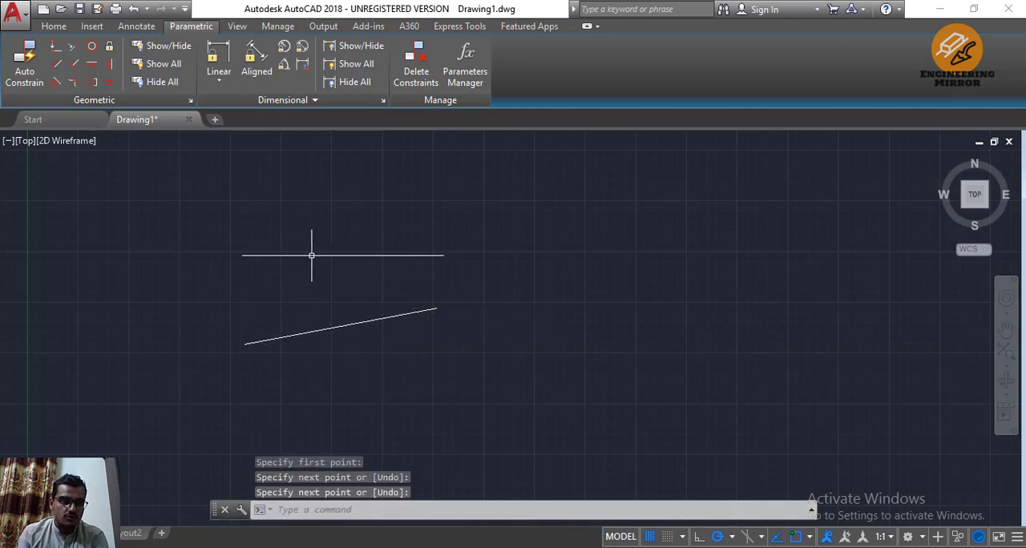
Apply a Parallel geometric constraint to the slanted line, using the horizontal line as the reference
left_click(56, 65)
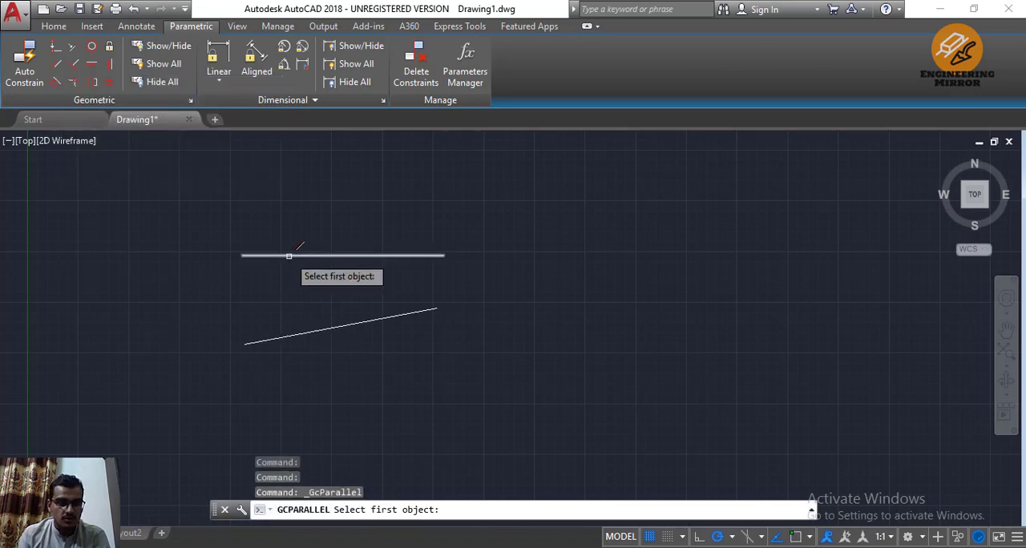
left_click(288, 256)
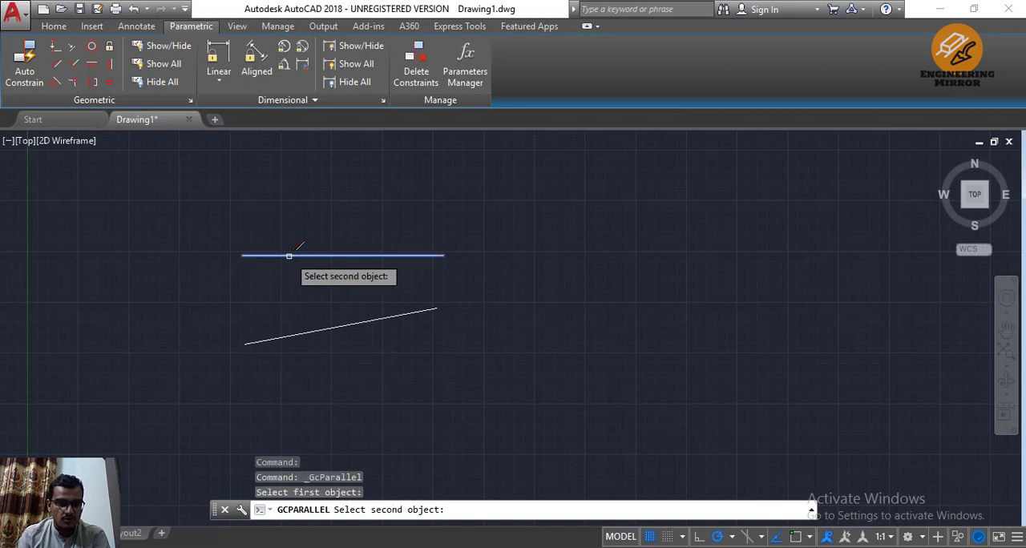
left_click(296, 333)
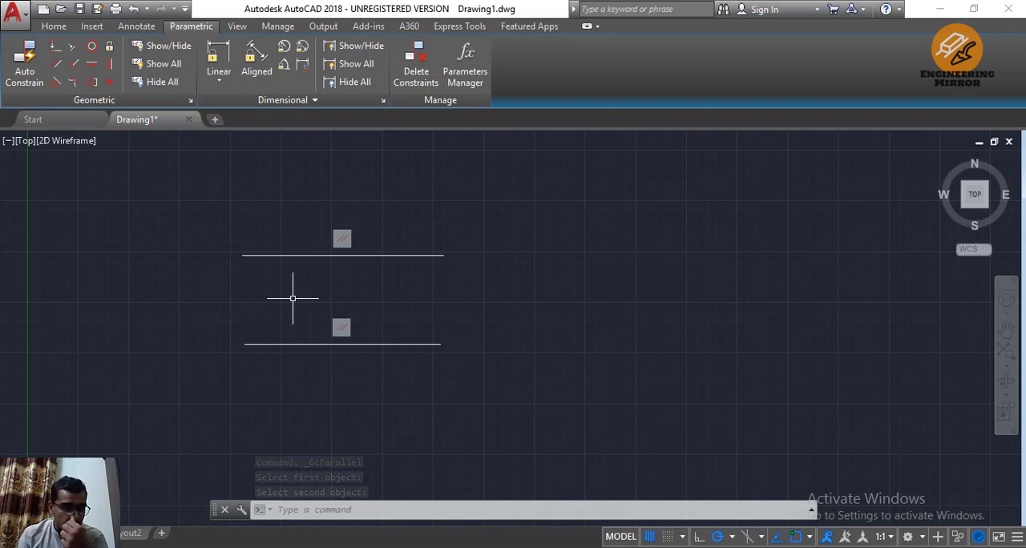
left_click(459, 26)
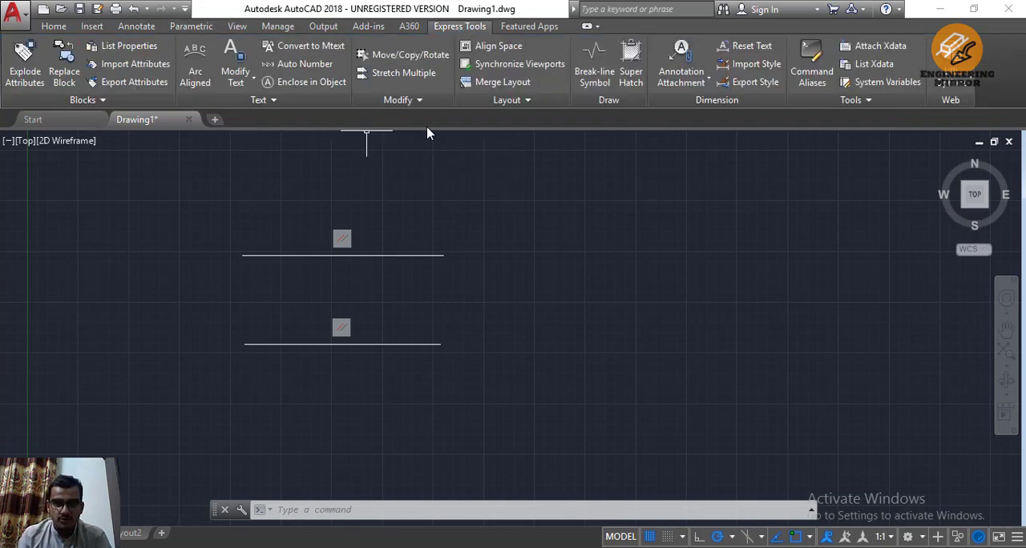
left_click(195, 80)
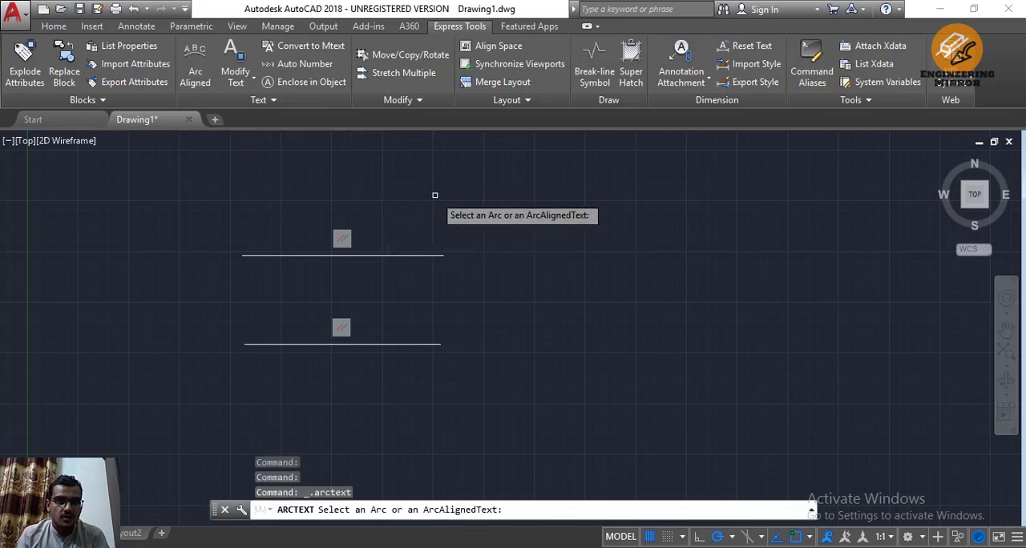
key("Escape")
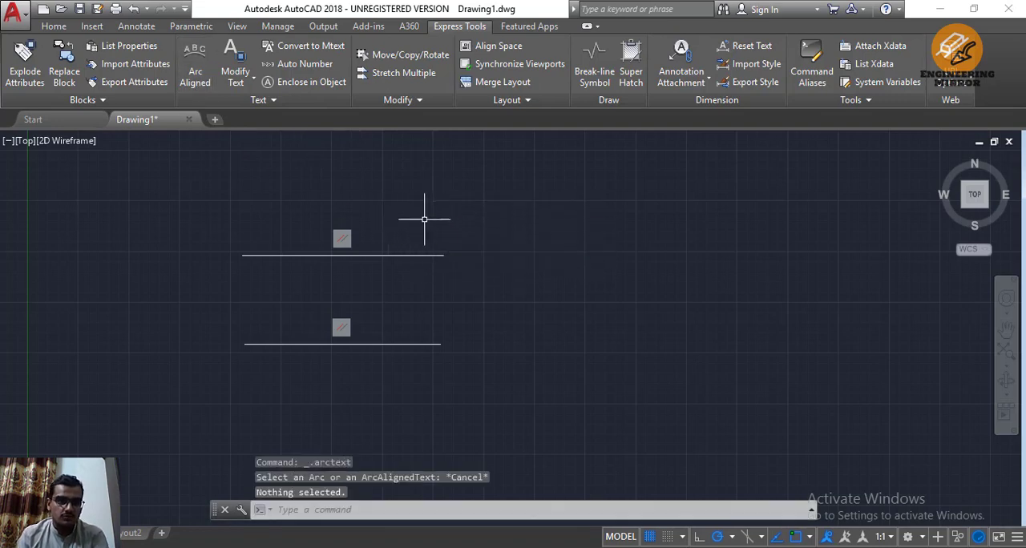
Draw a 3-Point arc, roughly a semicircle opening downwards, to the right of the two parallel lines
left_click(54, 26)
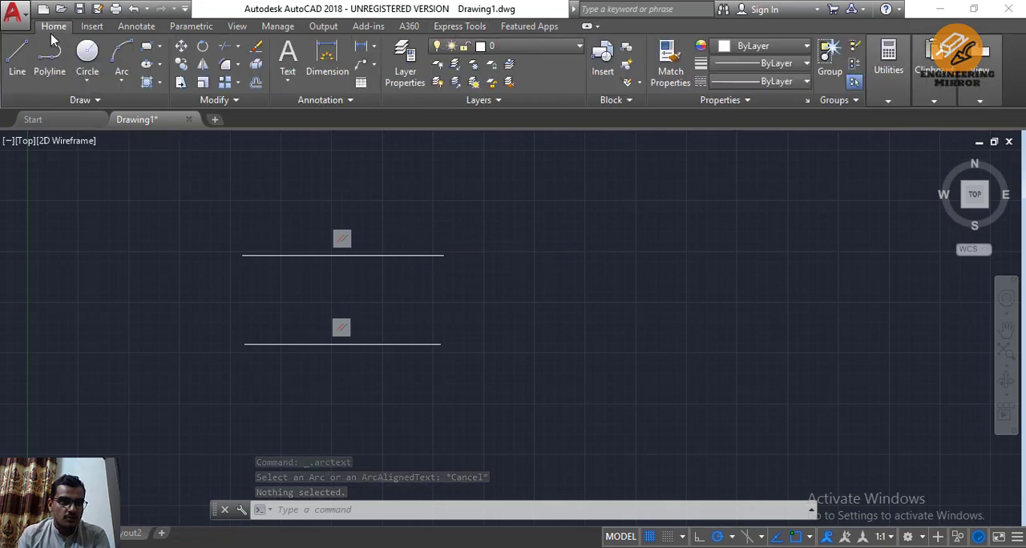
left_click(122, 81)
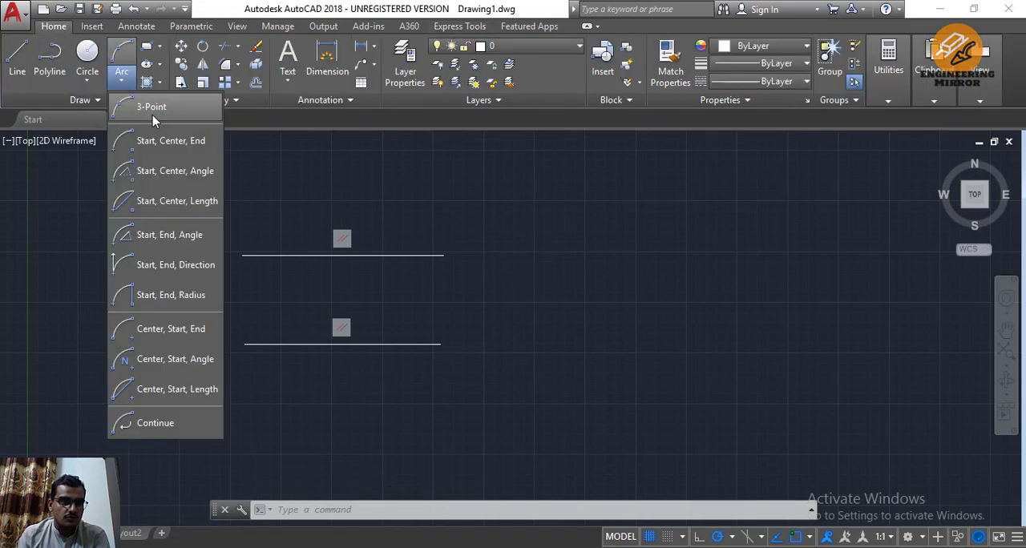
left_click(155, 113)
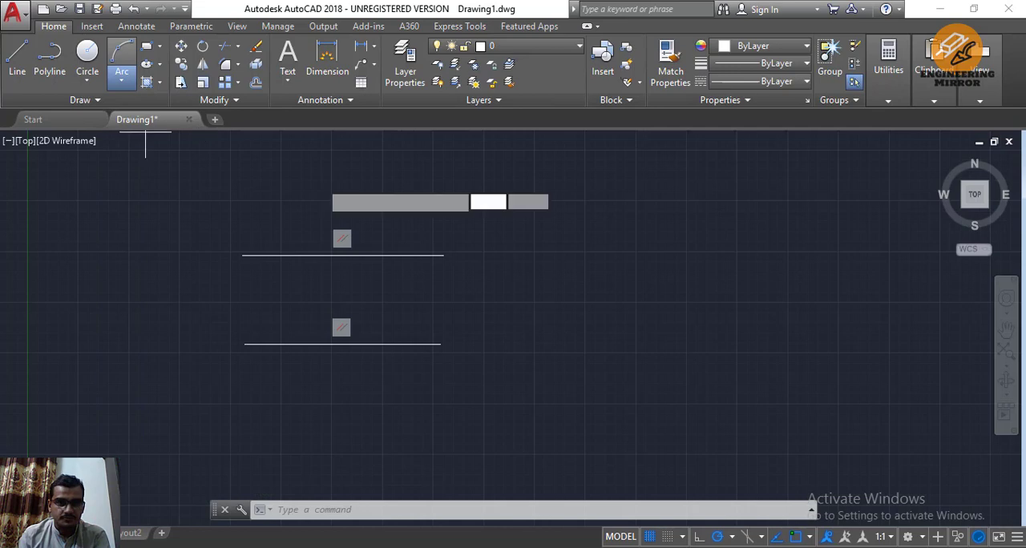
left_click(568, 342)
left_click(645, 263)
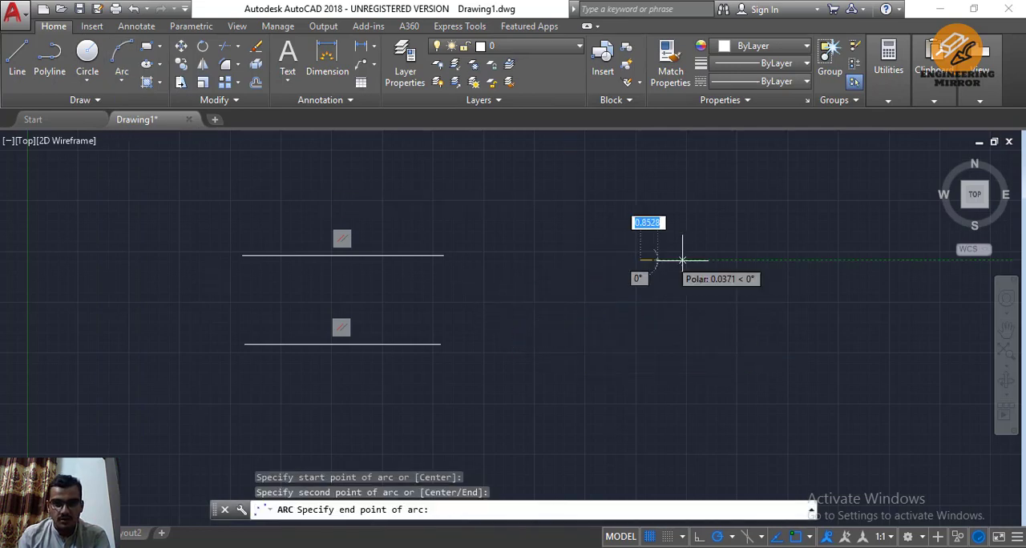
left_click(763, 349)
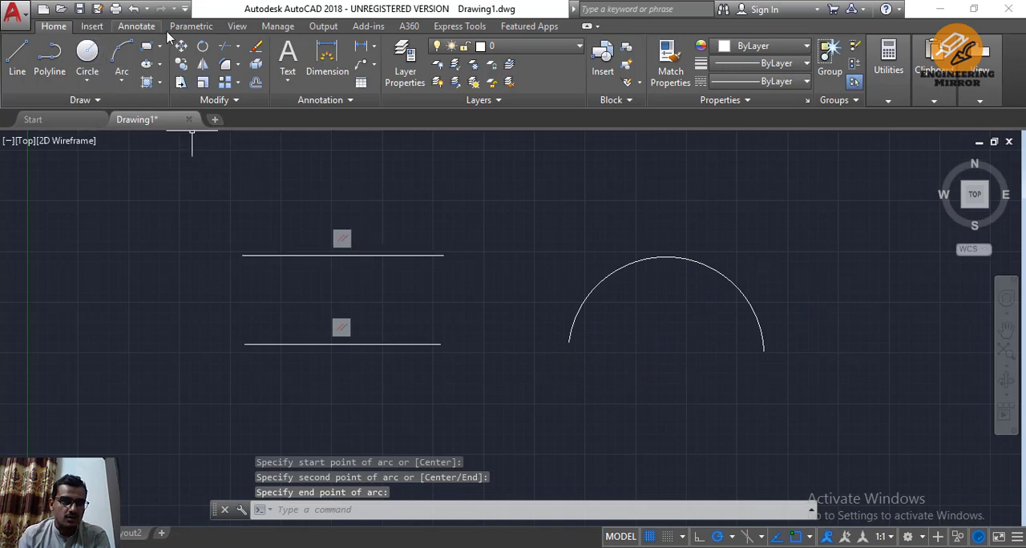
Add arc-aligned text reading "this is a test" along the arc, keeping the default text properties
left_click(459, 25)
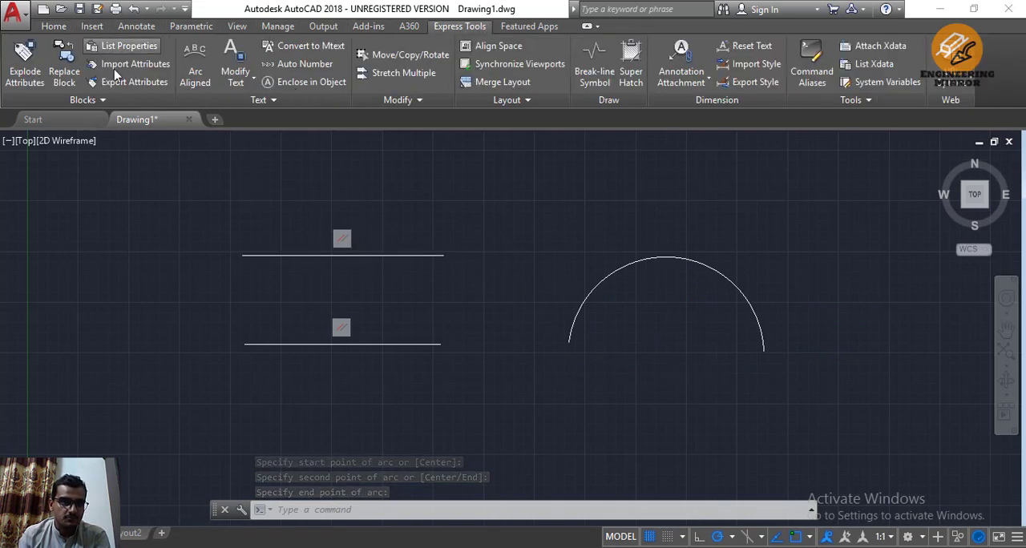
left_click(194, 77)
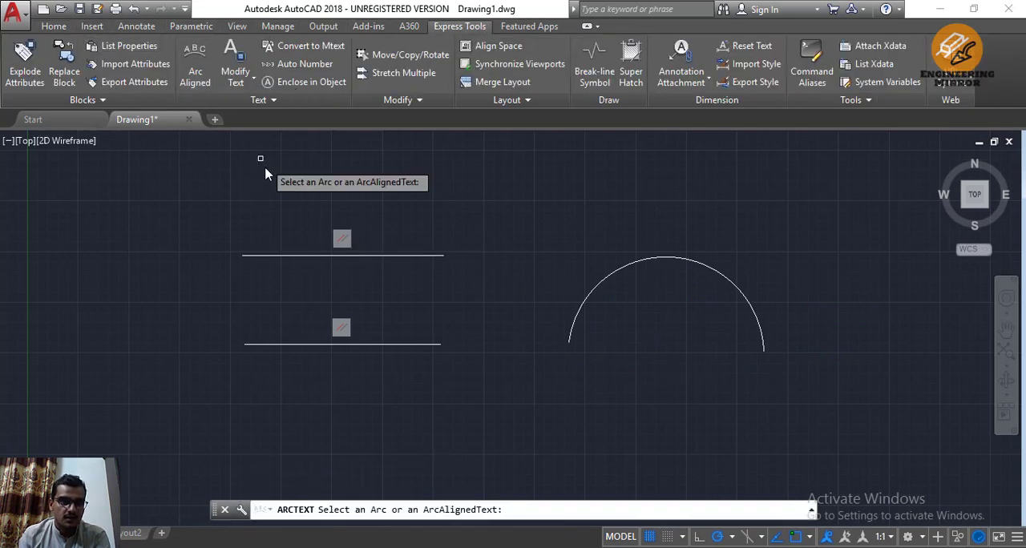
left_click(586, 304)
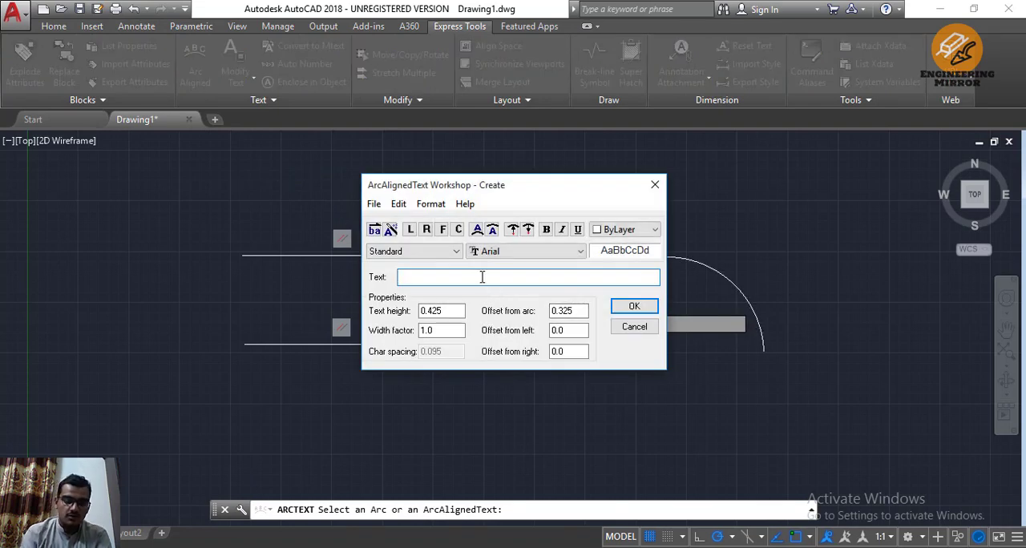
left_click(632, 308)
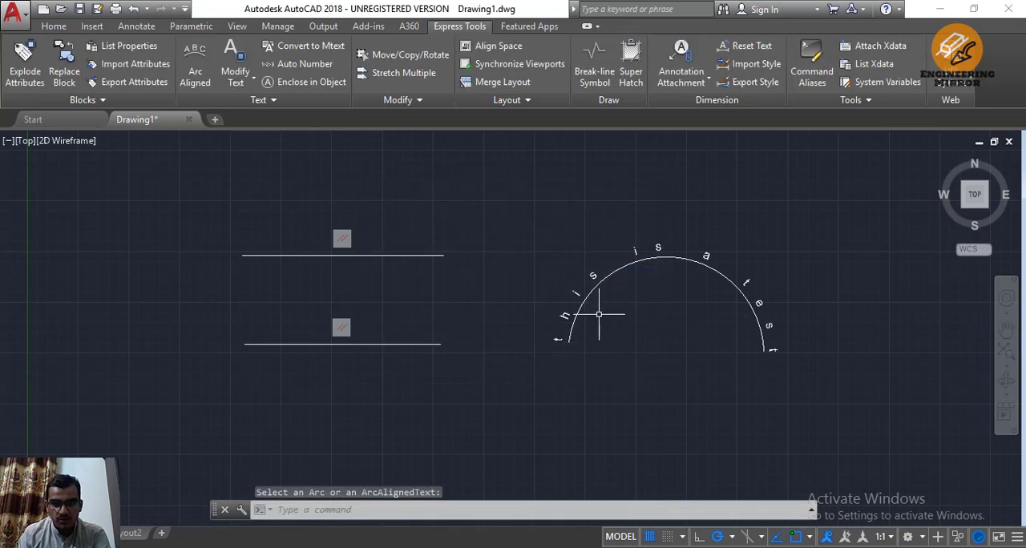
Review the available workspaces and workspace settings without switching away from the current workspace
scroll(589, 307, "up", 2)
scroll(596, 297, "up", 2)
scroll(600, 298, "down", 4)
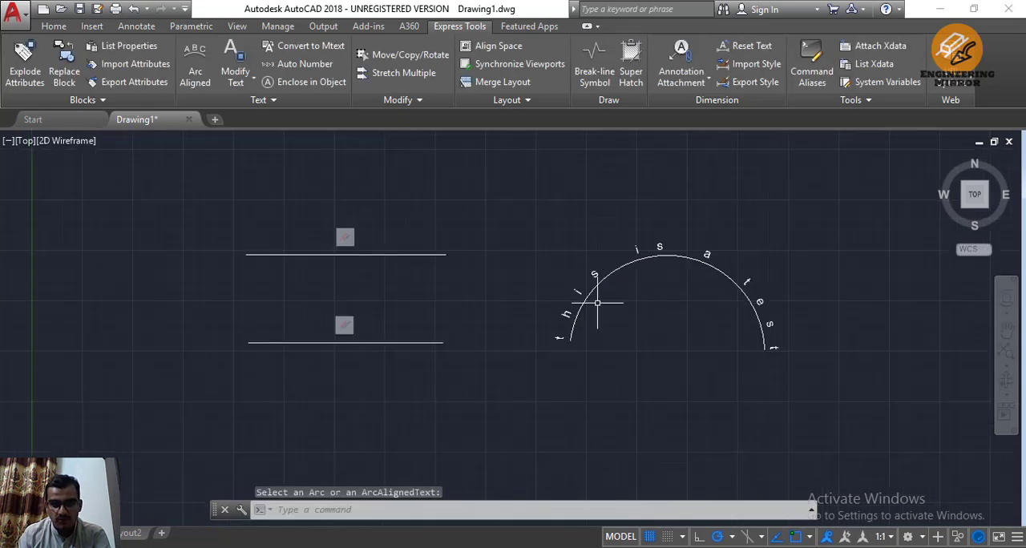
key("Escape")
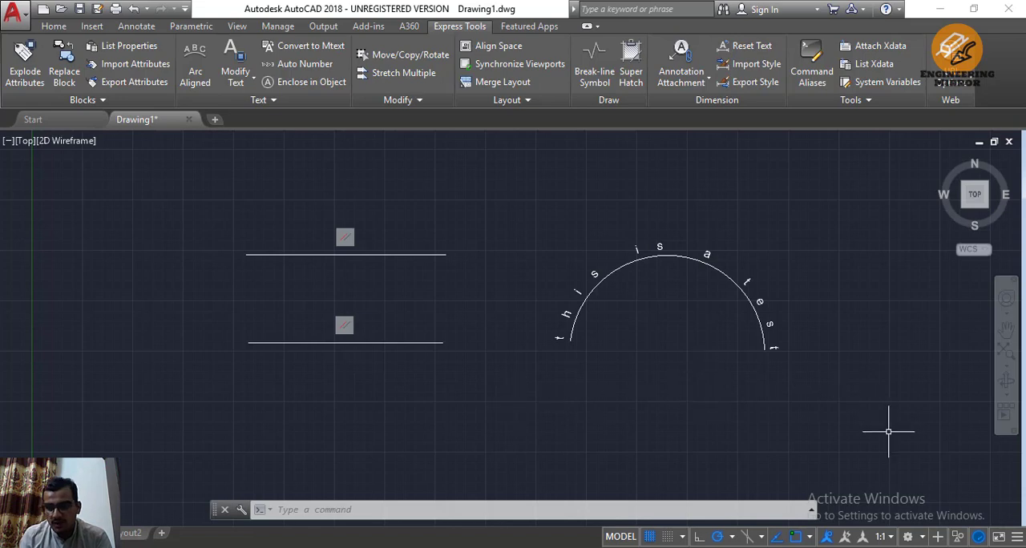
left_click(923, 537)
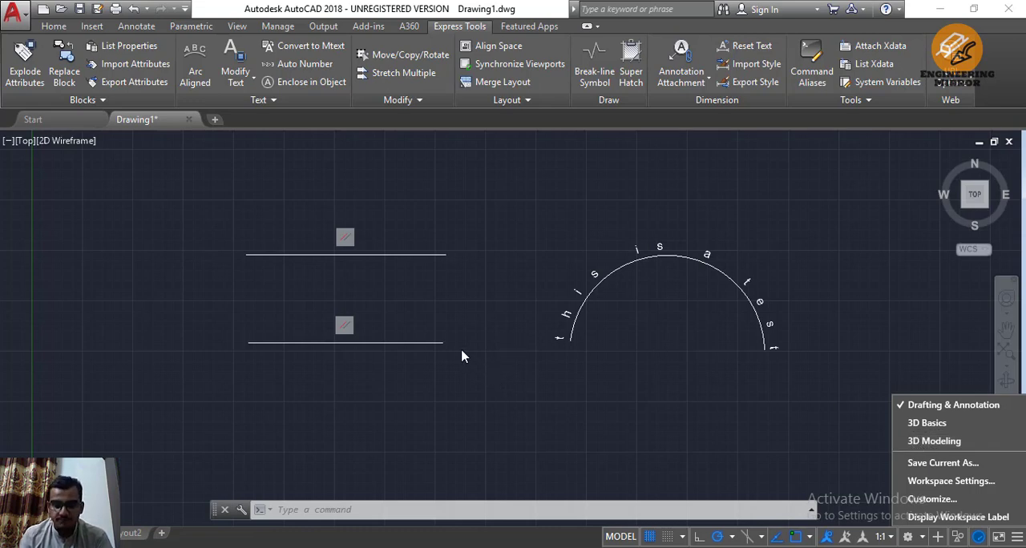
left_click(465, 298)
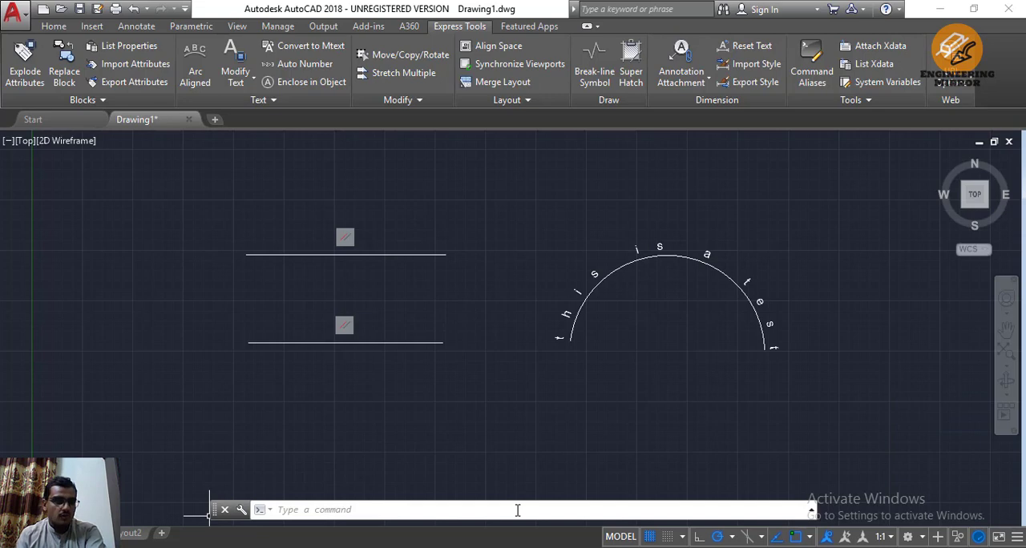
Start the CIRCLE command by name, review the expanded command history, and cancel without placing a circle
type("c")
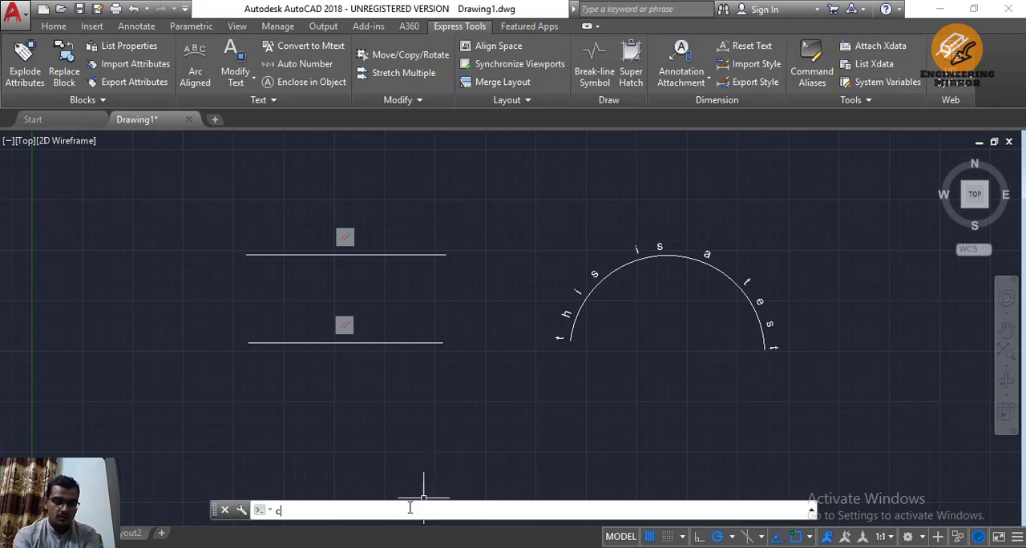
type("ircle")
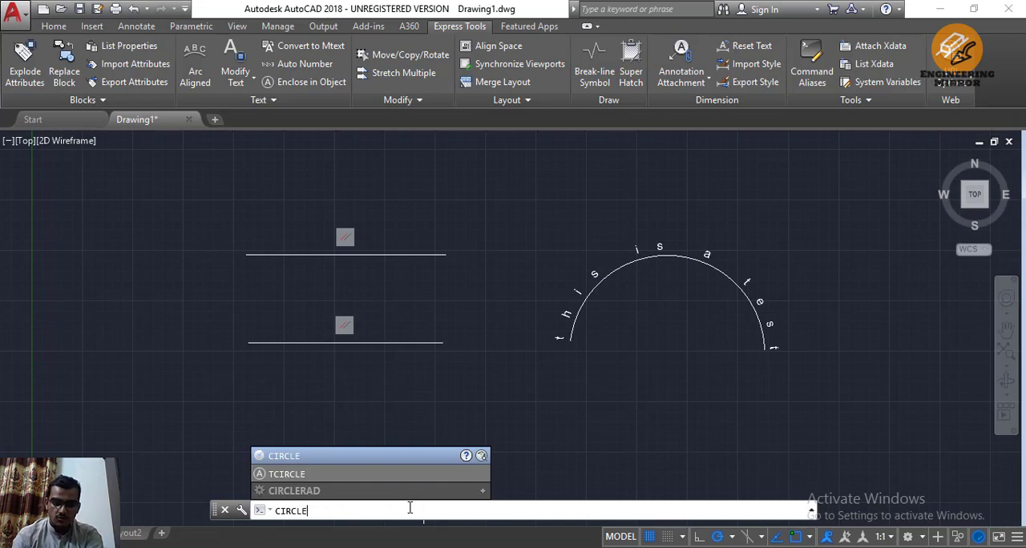
key("Return")
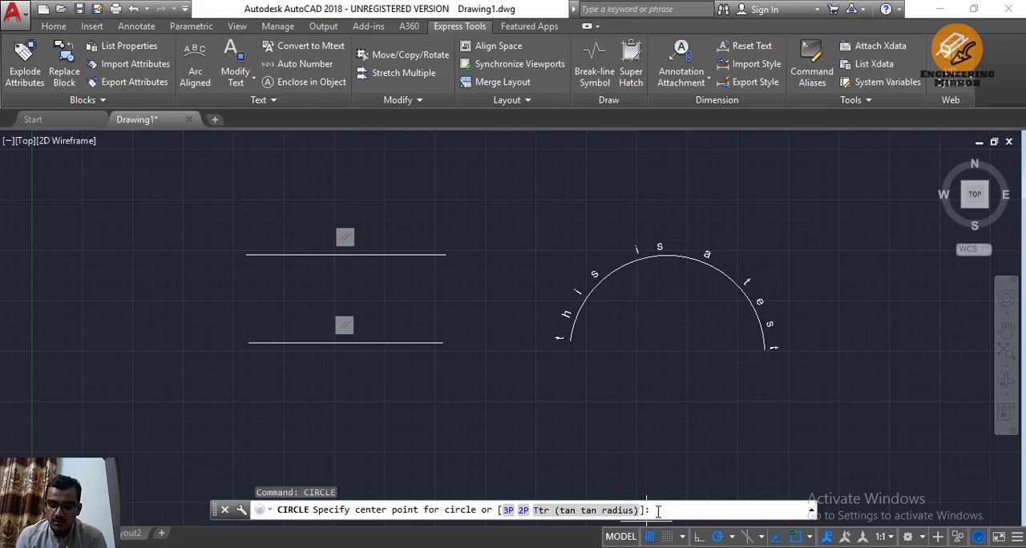
left_click(812, 513)
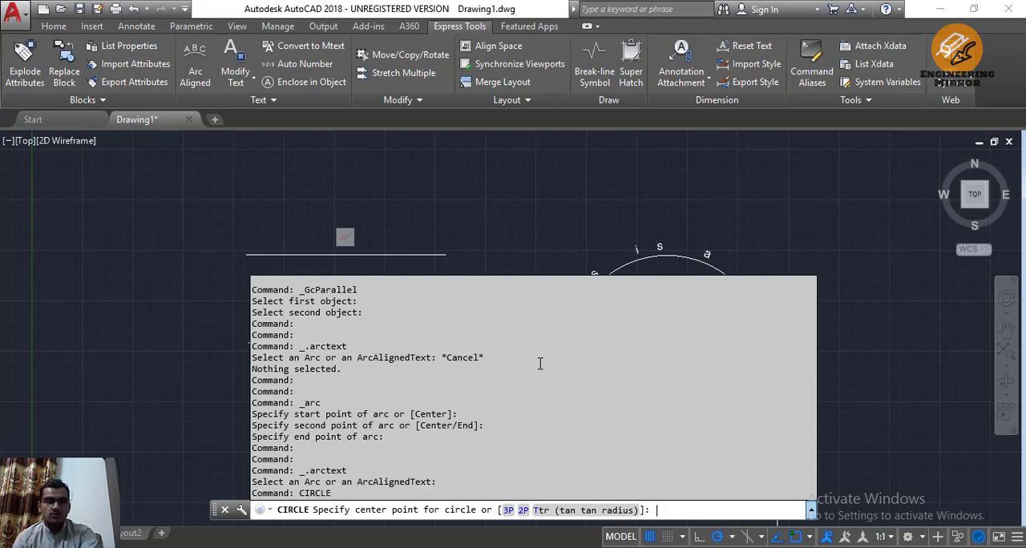
key("Escape")
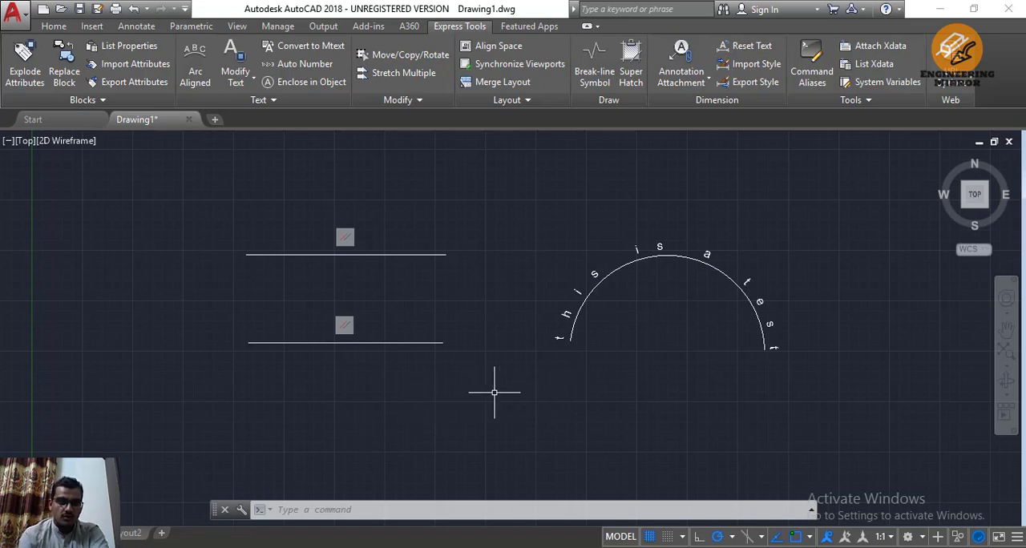
Draw a circle by centre and radius in the empty area below the lines and arc, centred at about (22.4, 5.1)
type("c")
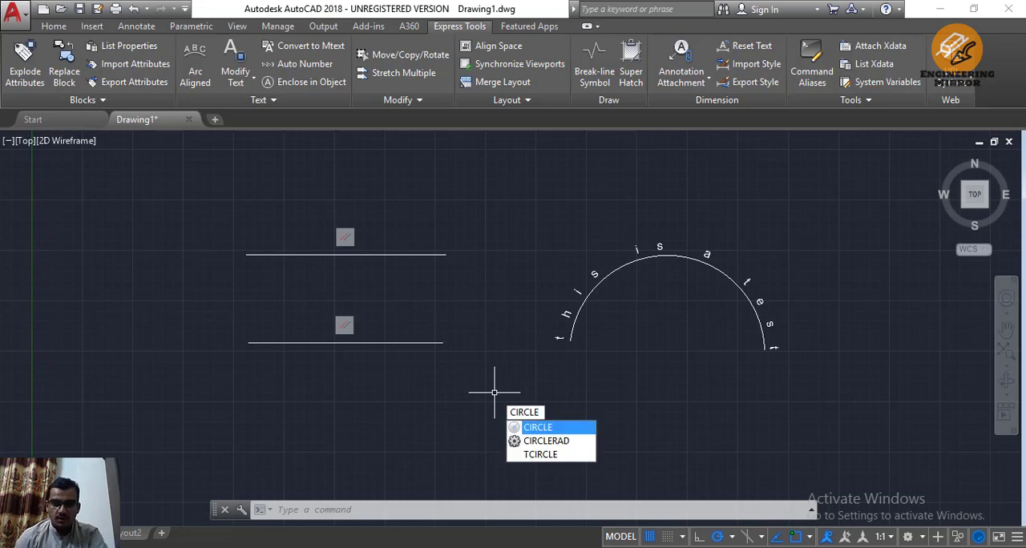
key("Return")
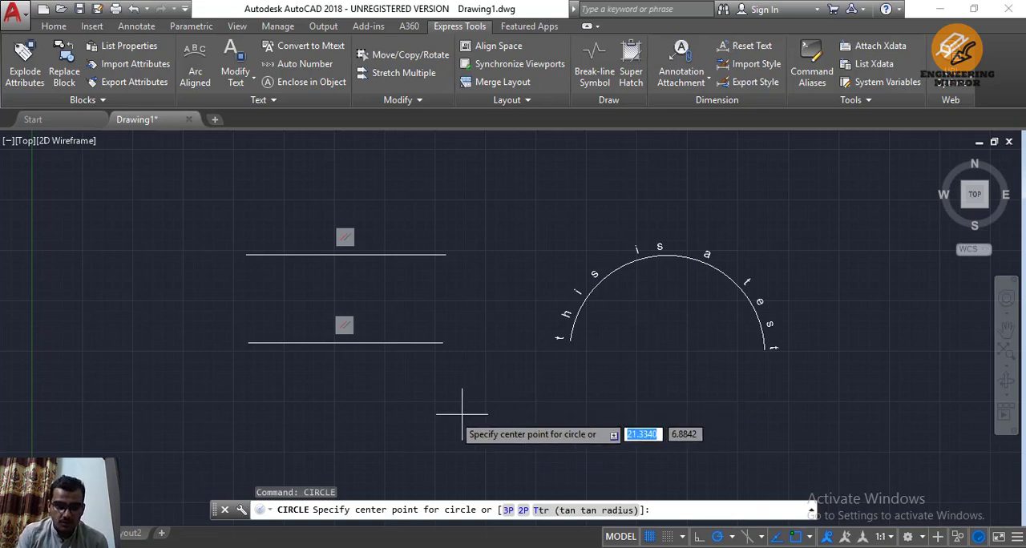
middle_click_drag(493, 435, 474, 326)
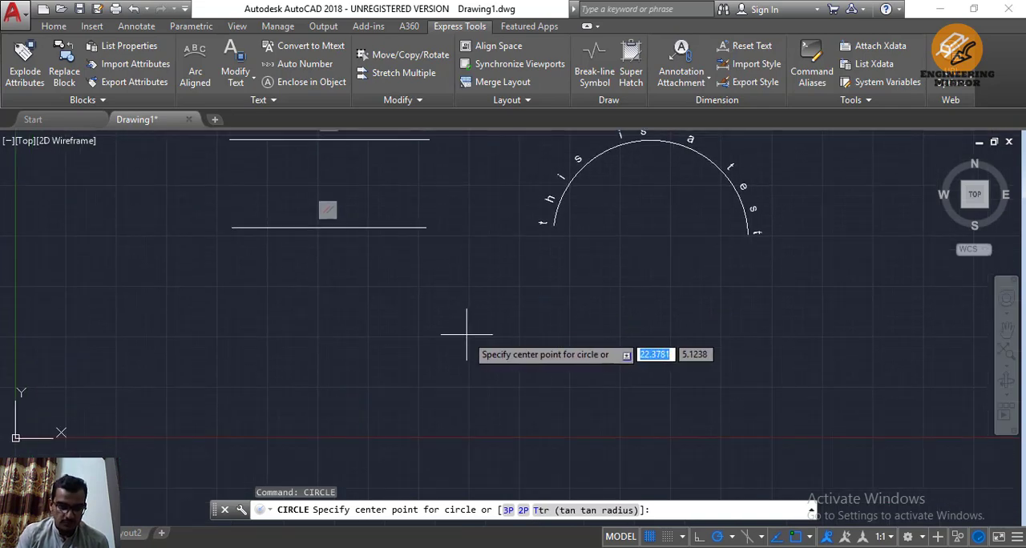
left_click(467, 334)
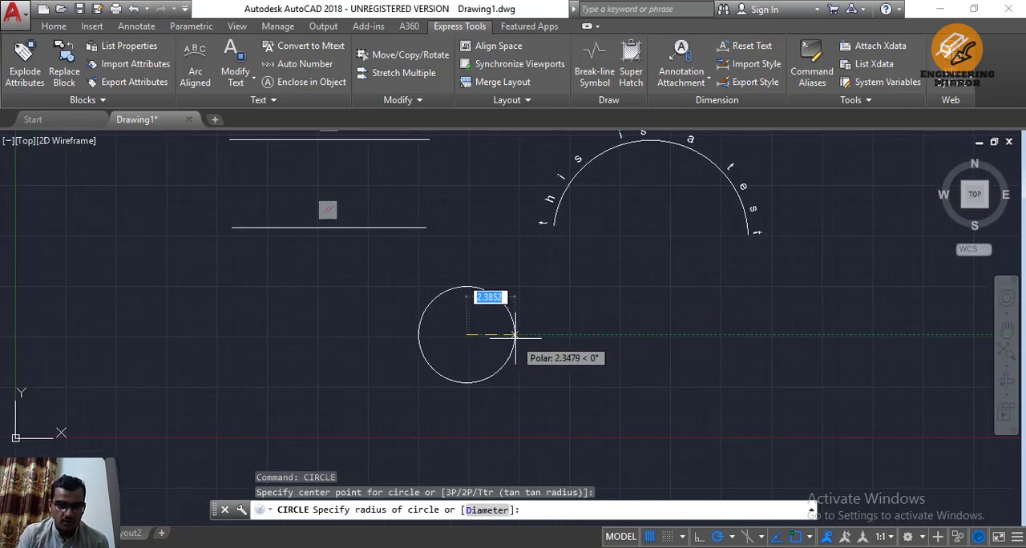
left_click(545, 340)
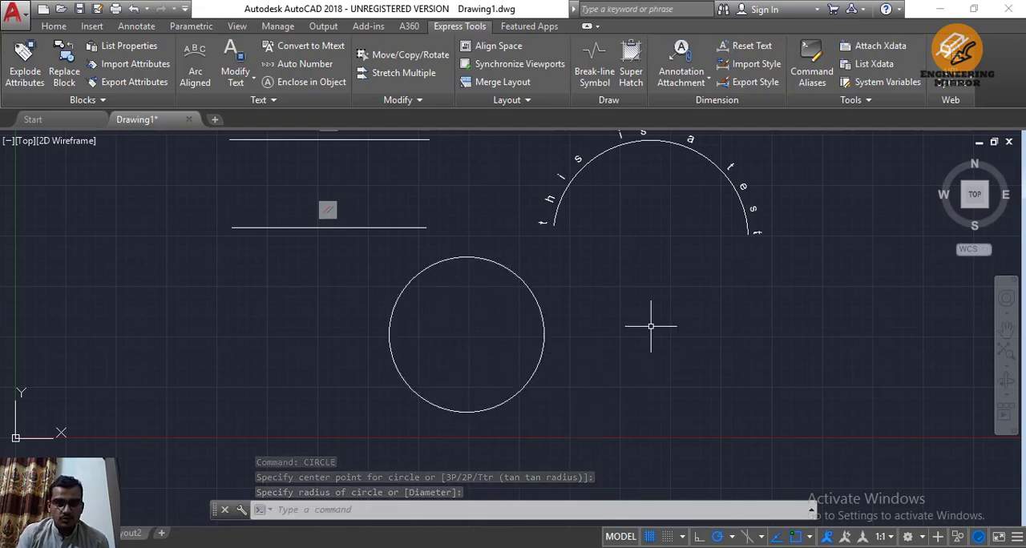
scroll(648, 321, "up", 2)
scroll(641, 318, "down", 4)
middle_click_drag(682, 315, 468, 413)
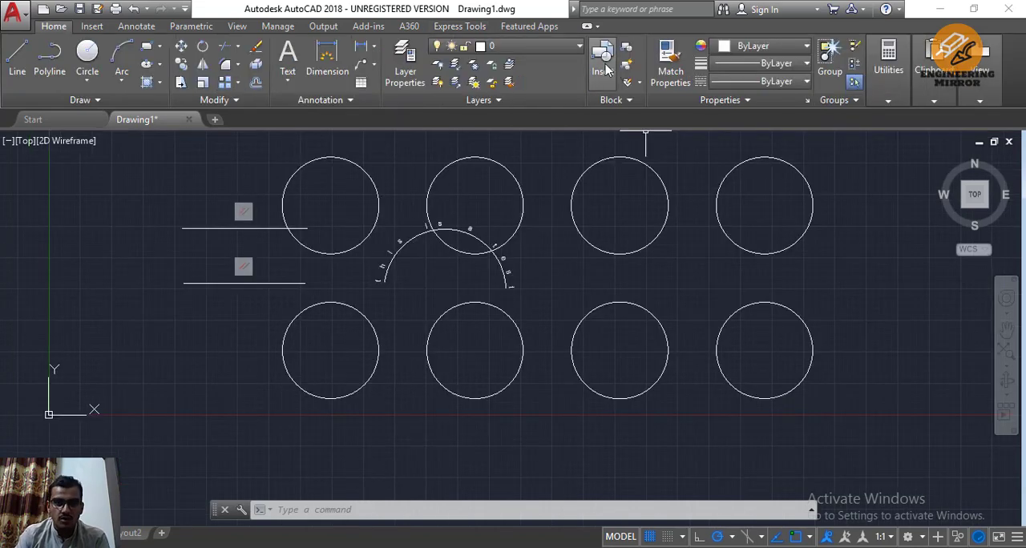
View the block insertion options for insertion point, scale and rotation, and dismiss them without inserting a block
left_click(607, 70)
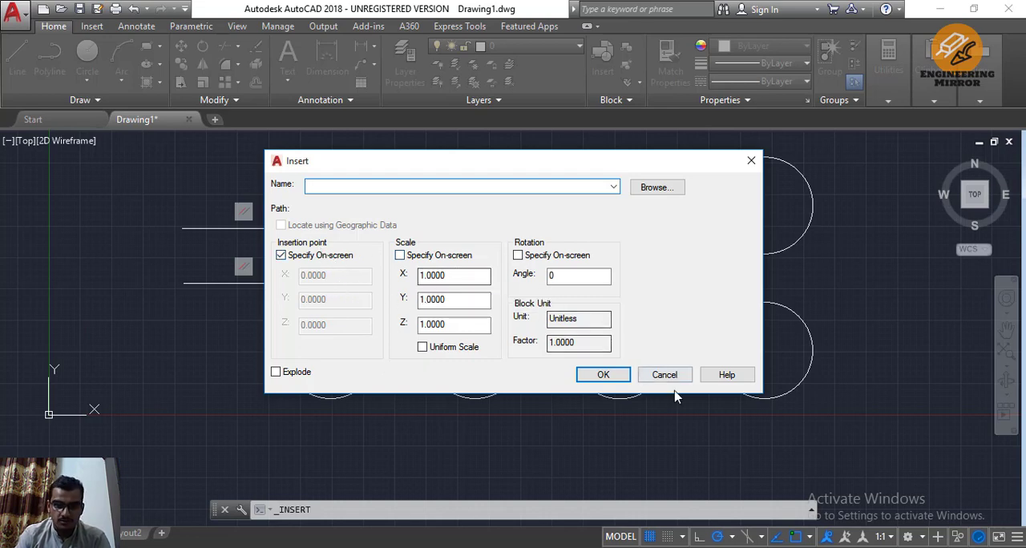
left_click(652, 376)
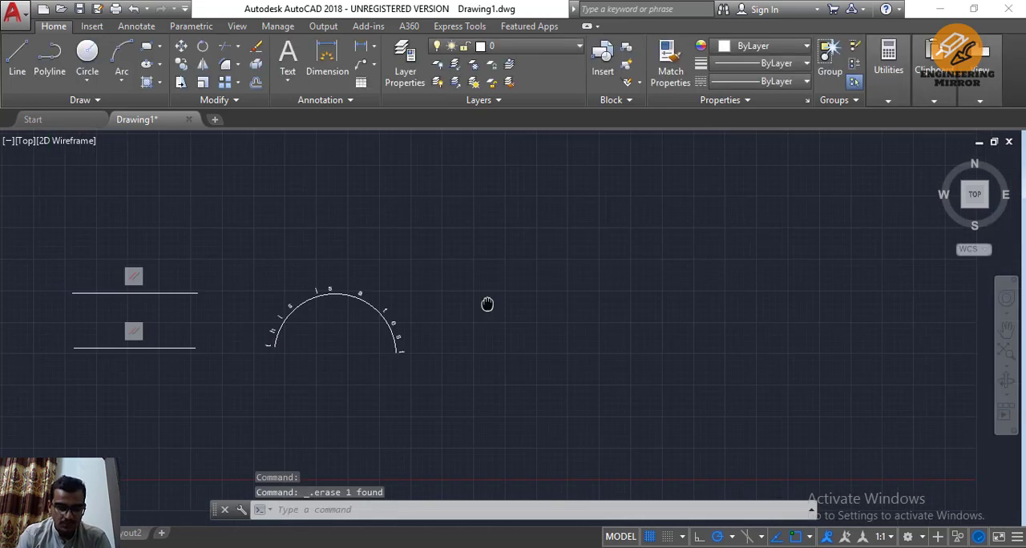
middle_click_drag(488, 304, 487, 305)
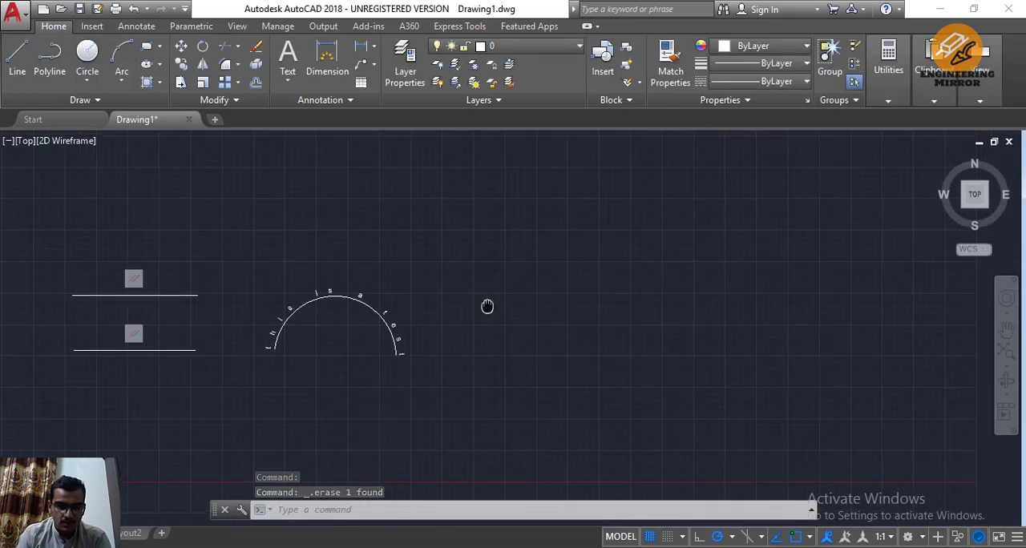
Review the drawing area's shortcut commands and the User Preferences in Options, leaving all settings as they are
right_click(539, 221)
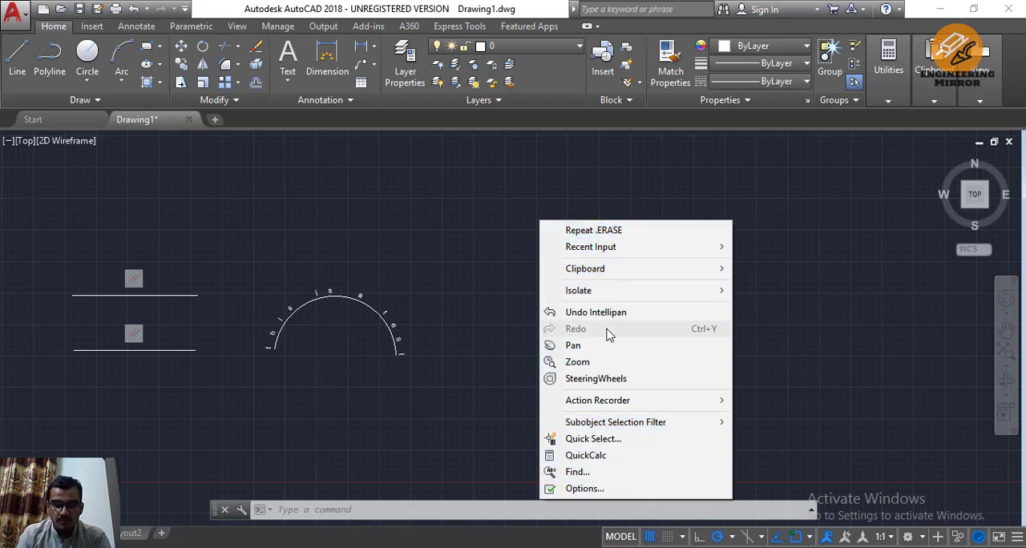
mouse_move(598, 297)
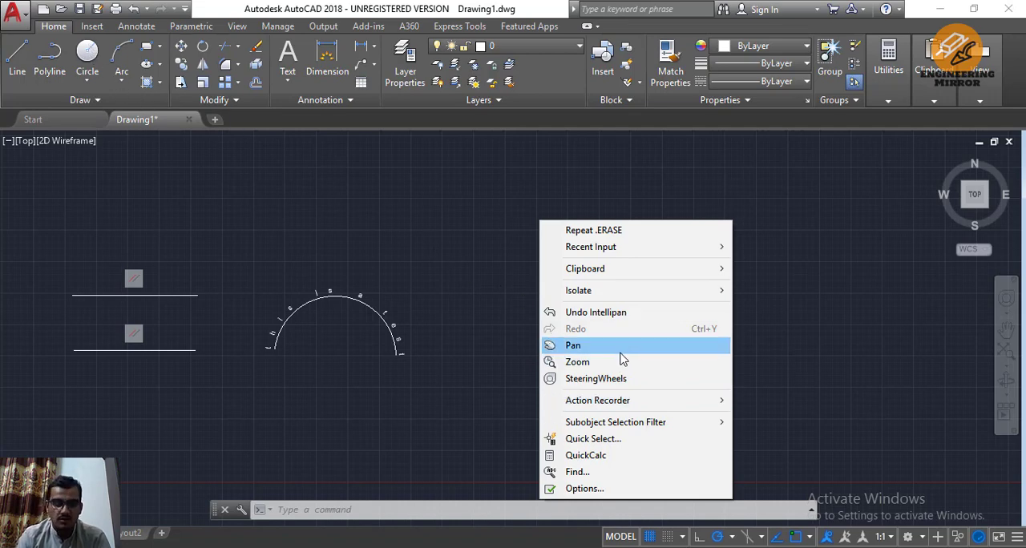
left_click(583, 489)
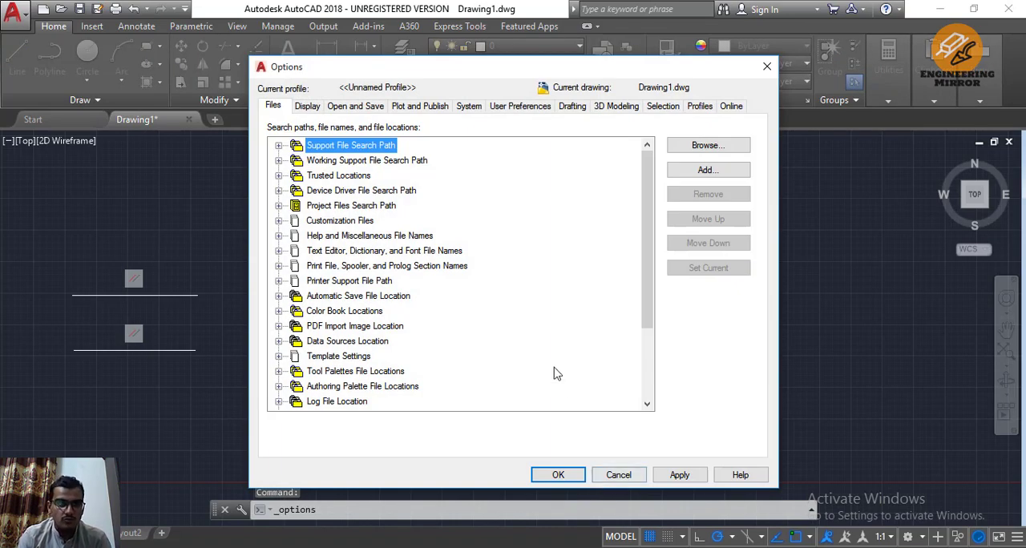
left_click(513, 106)
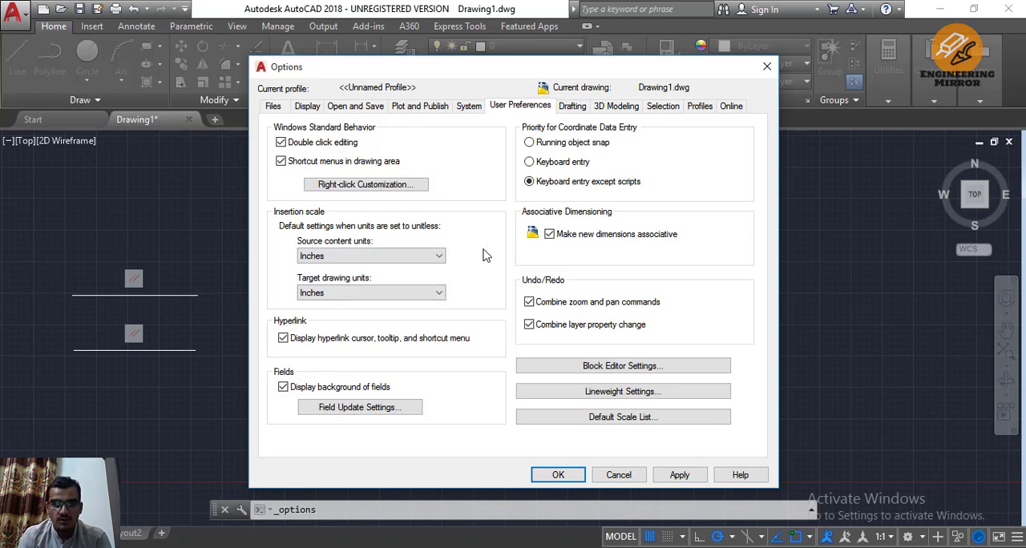
left_click(619, 475)
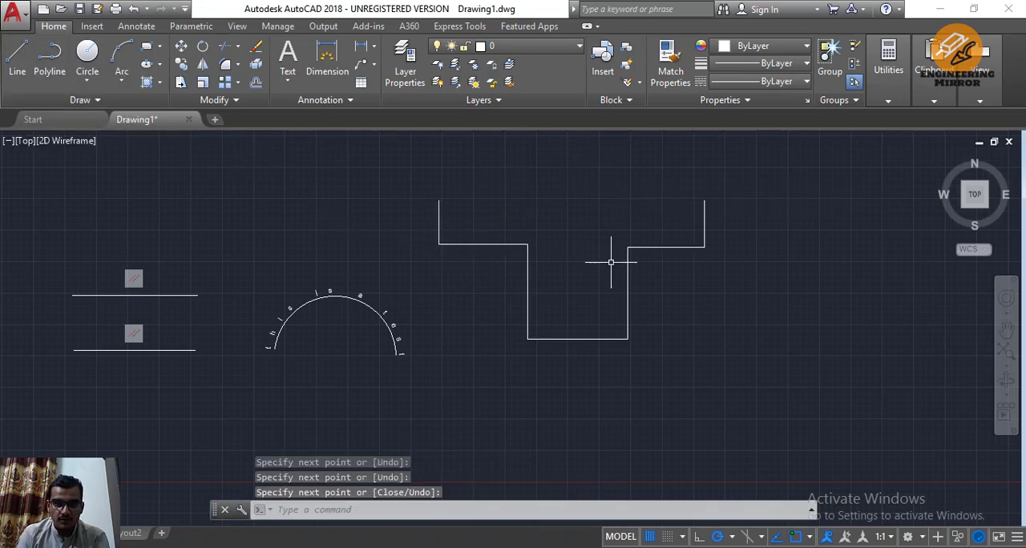
Draw a polyline arc bulging upwards that joins the two open upper ends of the stepped profile
middle_click_drag(566, 269, 593, 365)
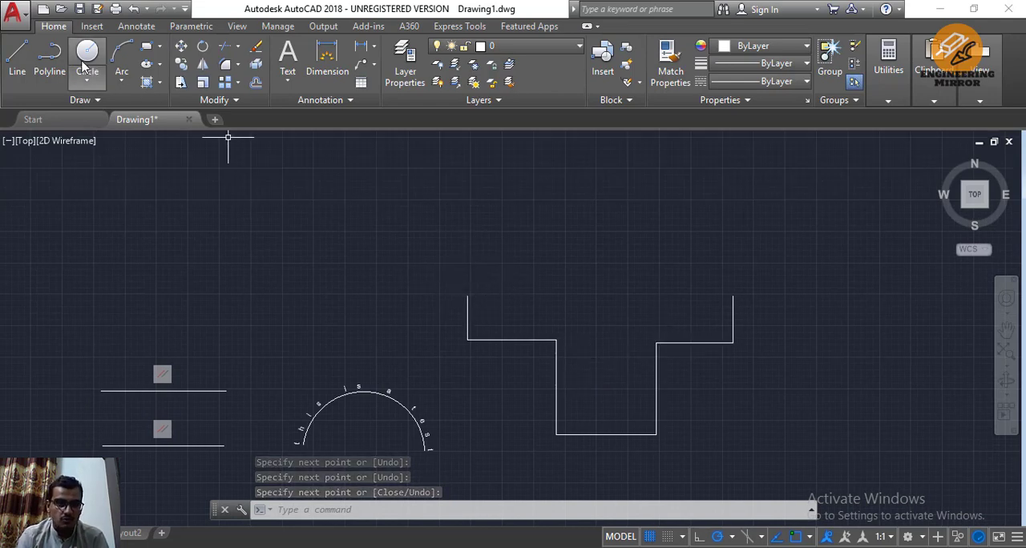
left_click(56, 66)
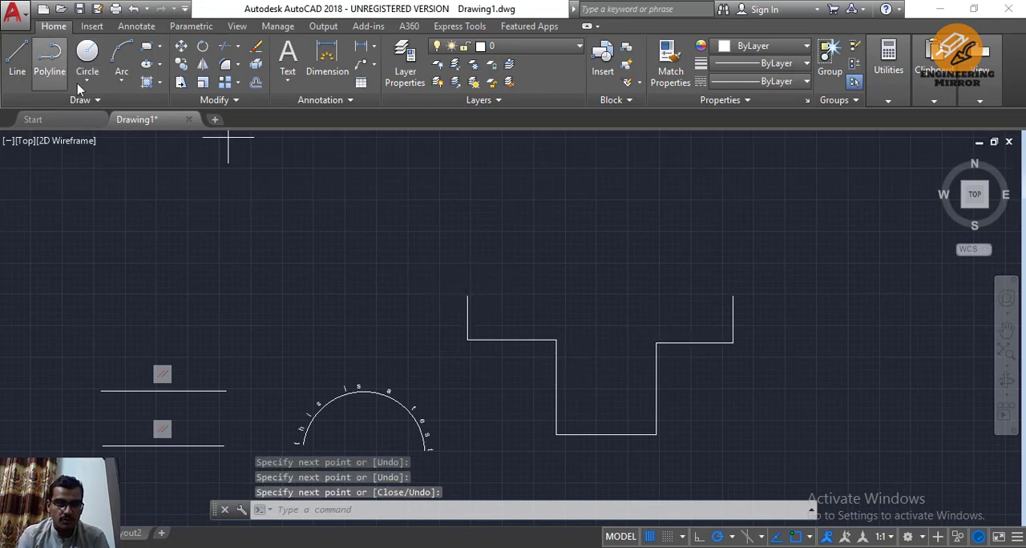
left_click(467, 295)
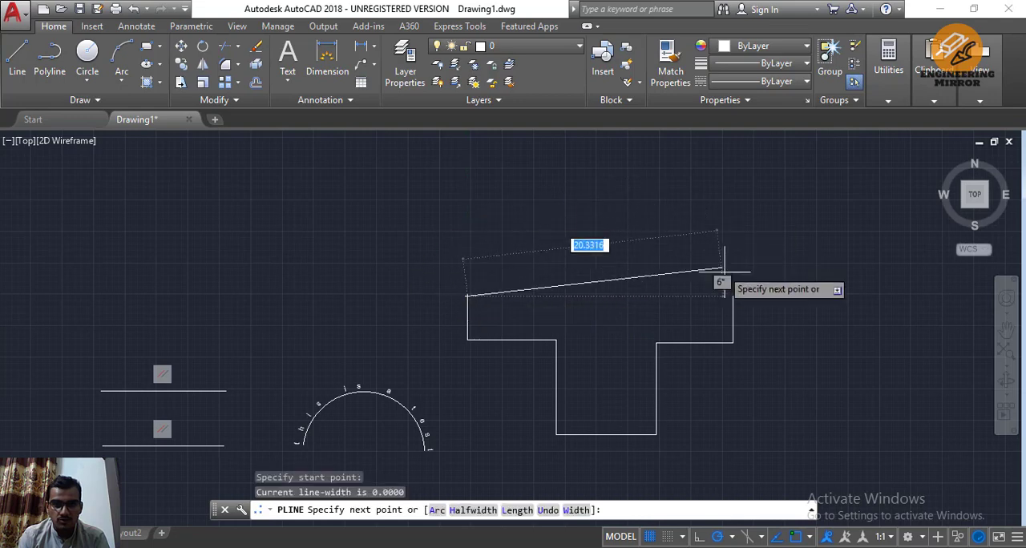
right_click(733, 297)
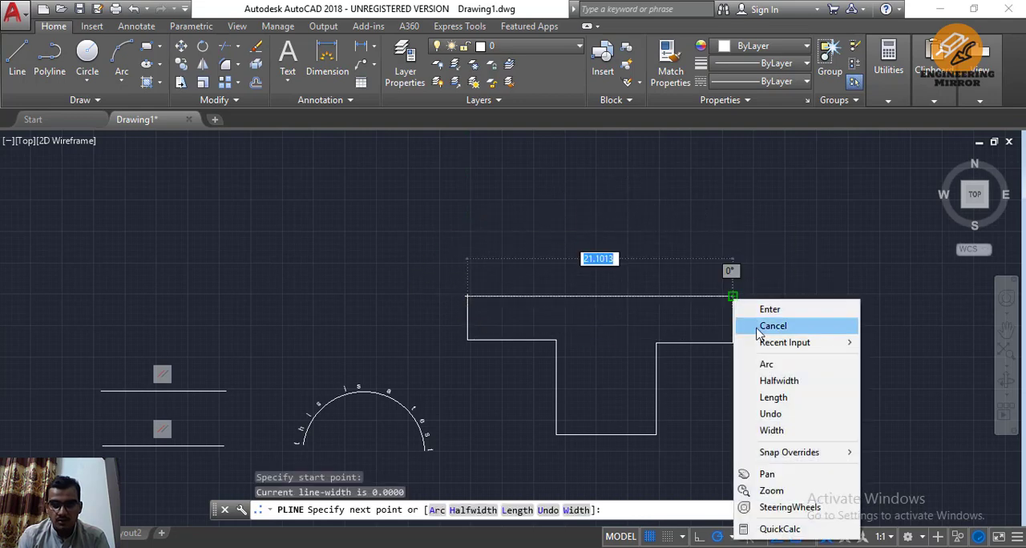
left_click(742, 363)
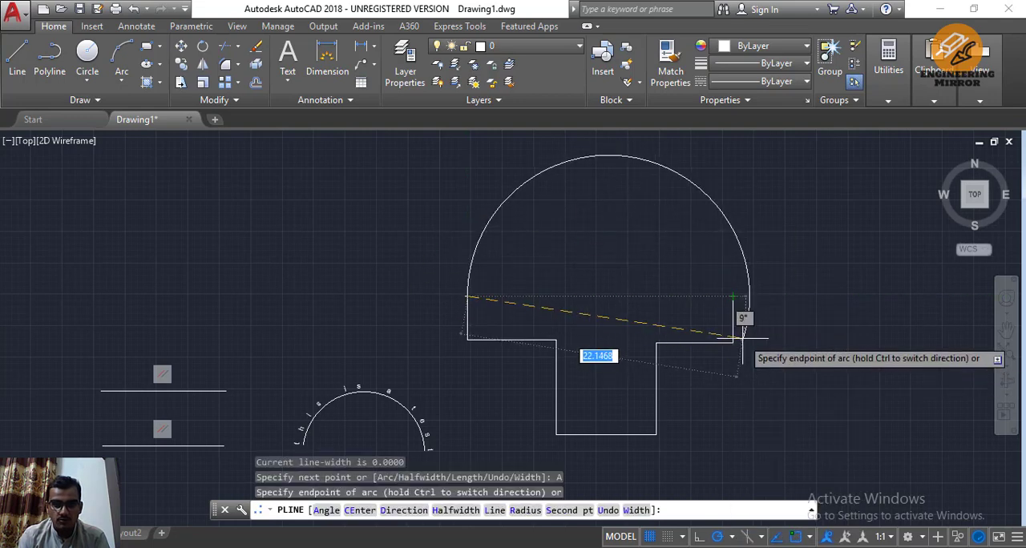
left_click(733, 297)
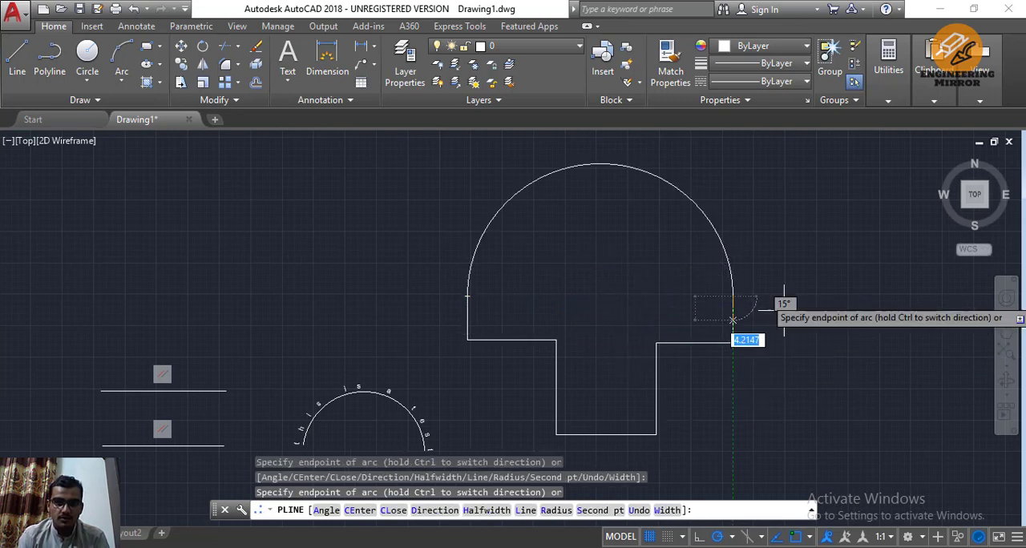
key("Escape")
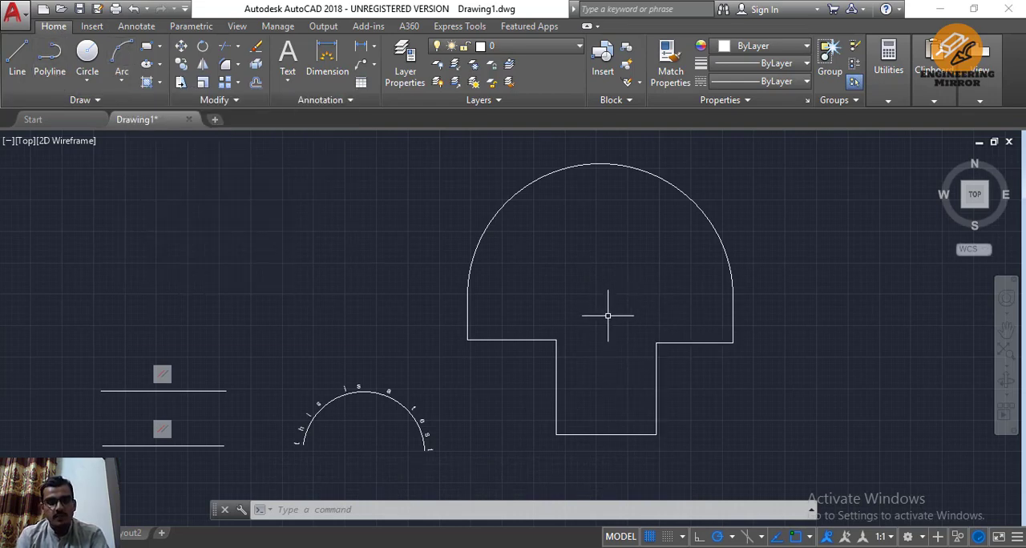
Turn the drawing grid off and back on
middle_click_drag(495, 433, 563, 397)
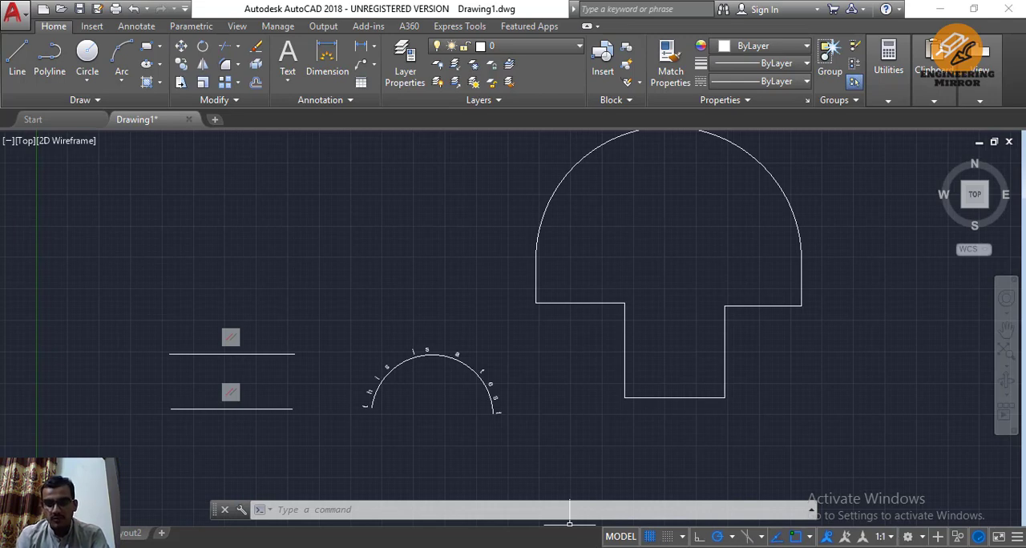
left_click(649, 538)
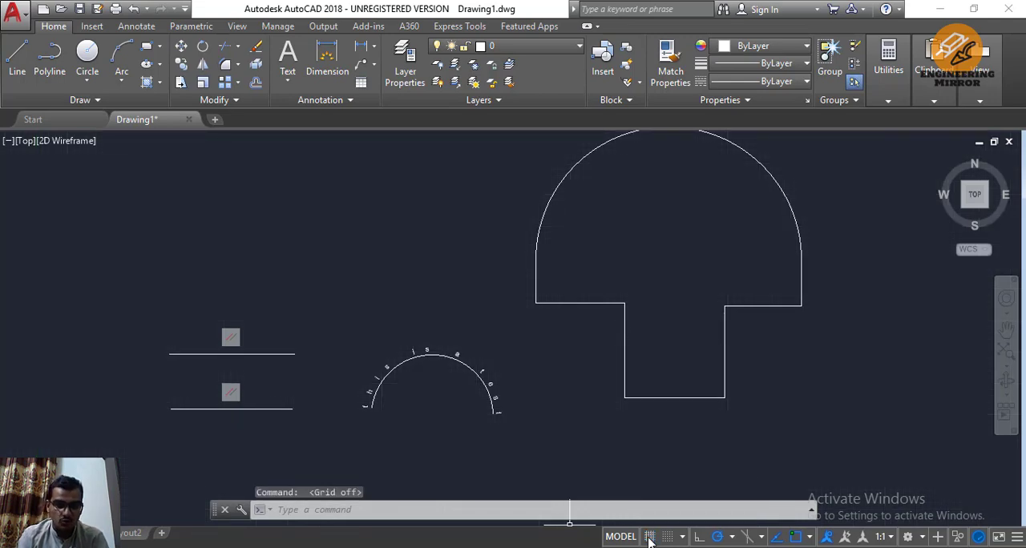
left_click(650, 537)
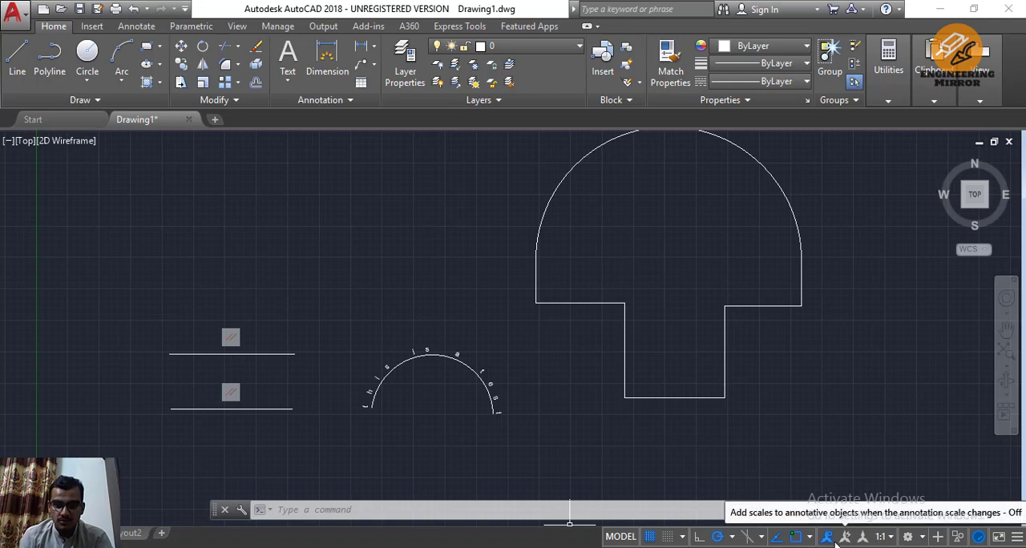
Review the list of status bar customization options without changing which tools are shown
left_click(1017, 538)
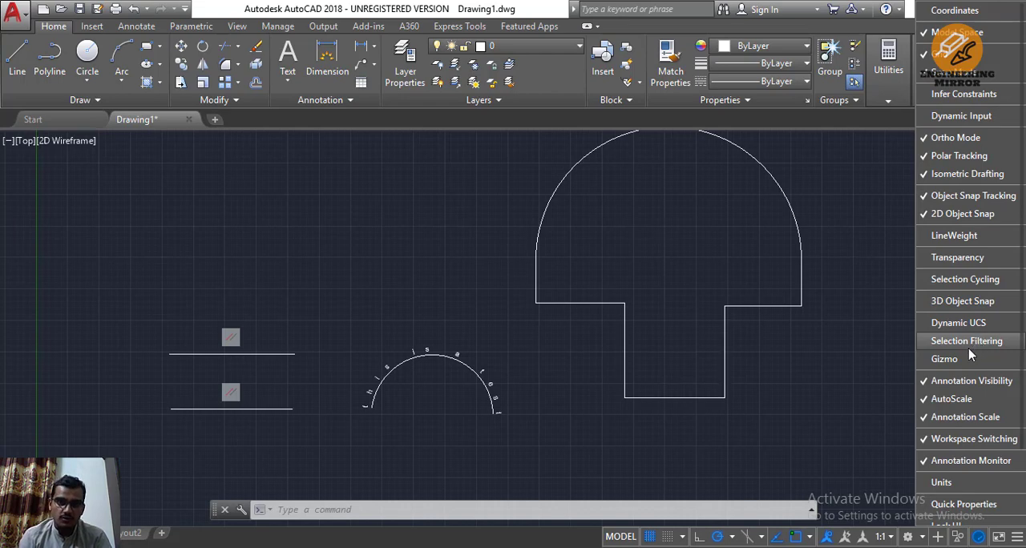
left_click(1017, 539)
mouse_move(477, 270)
middle_mouse_down()
mouse_move(502, 304)
mouse_move(525, 309)
middle_mouse_up()
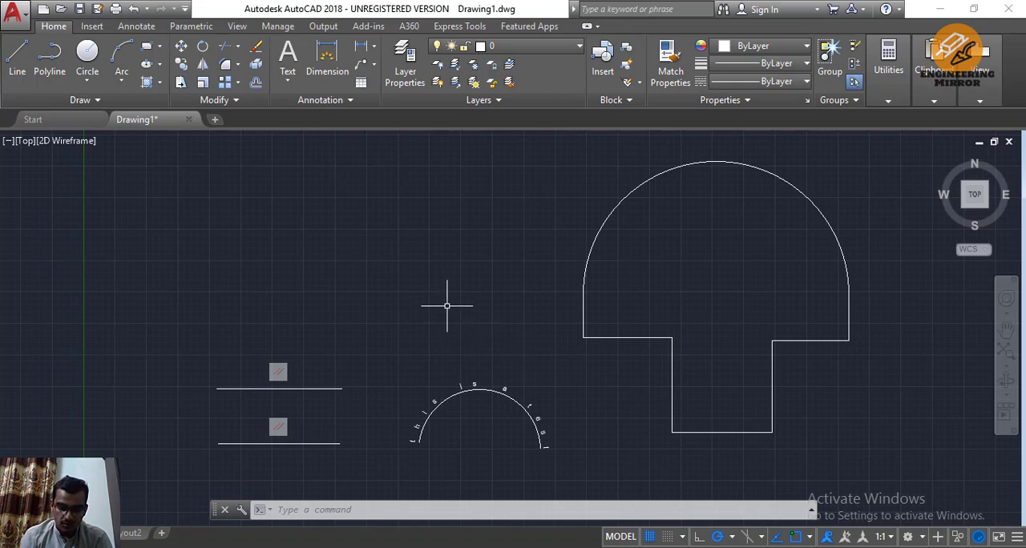
right_click(332, 236)
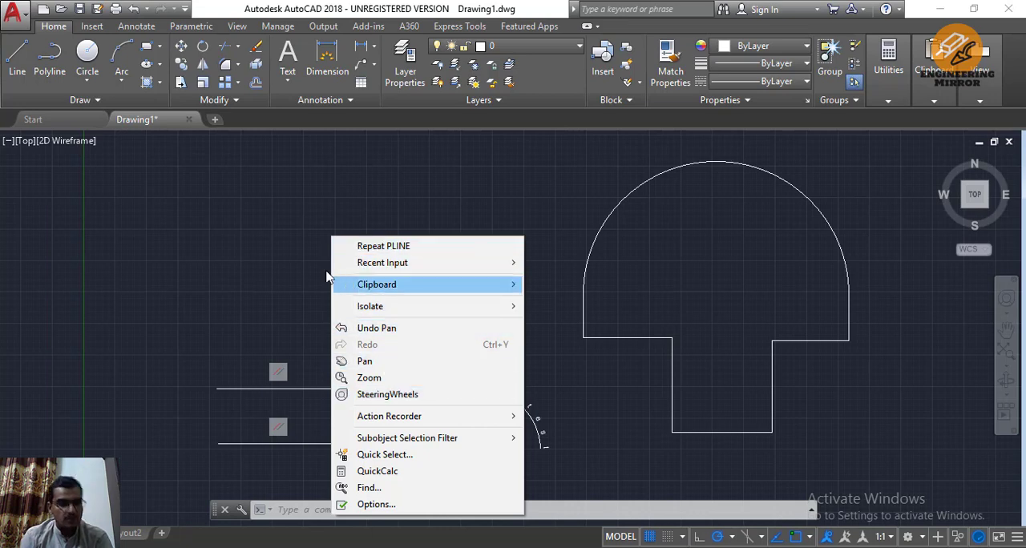
left_click(294, 262)
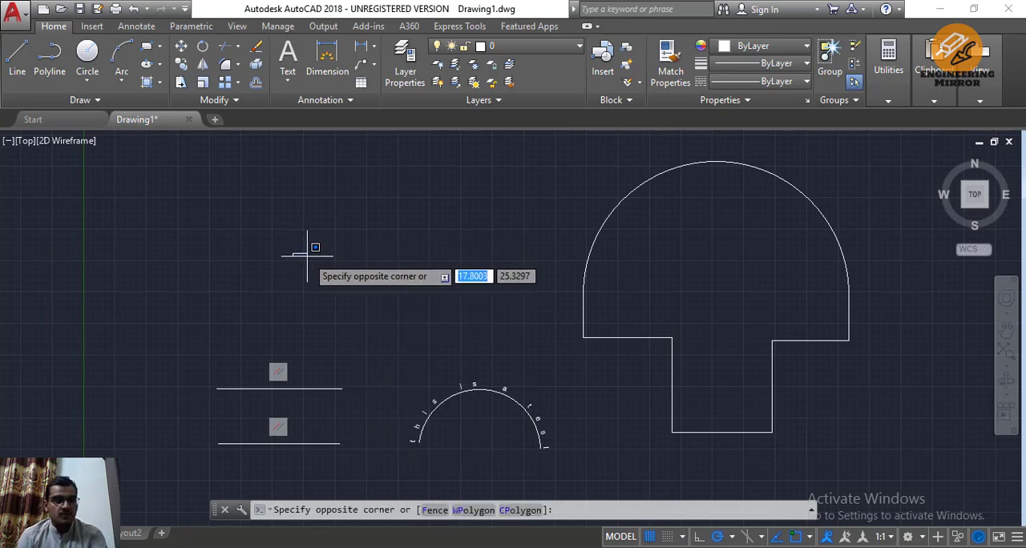
key("Escape")
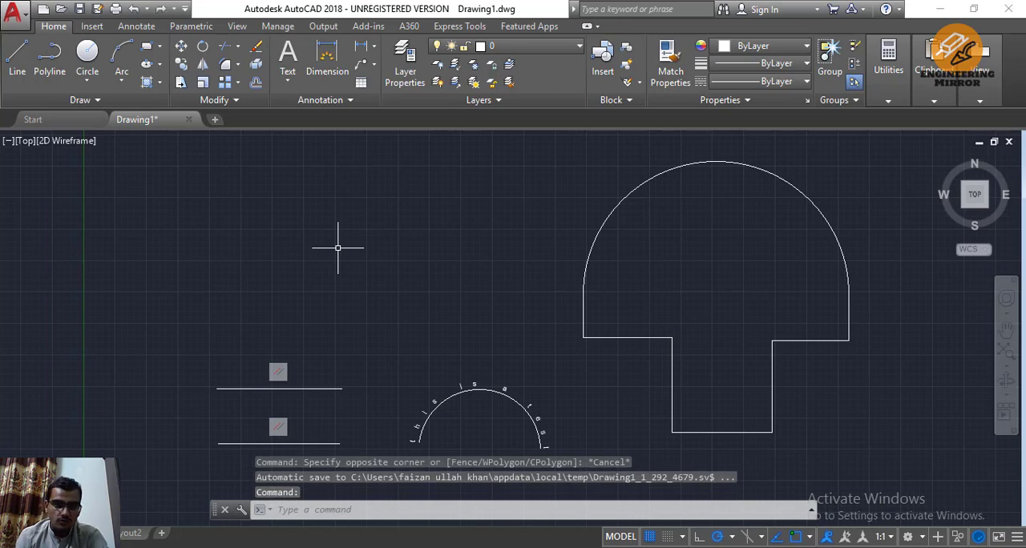